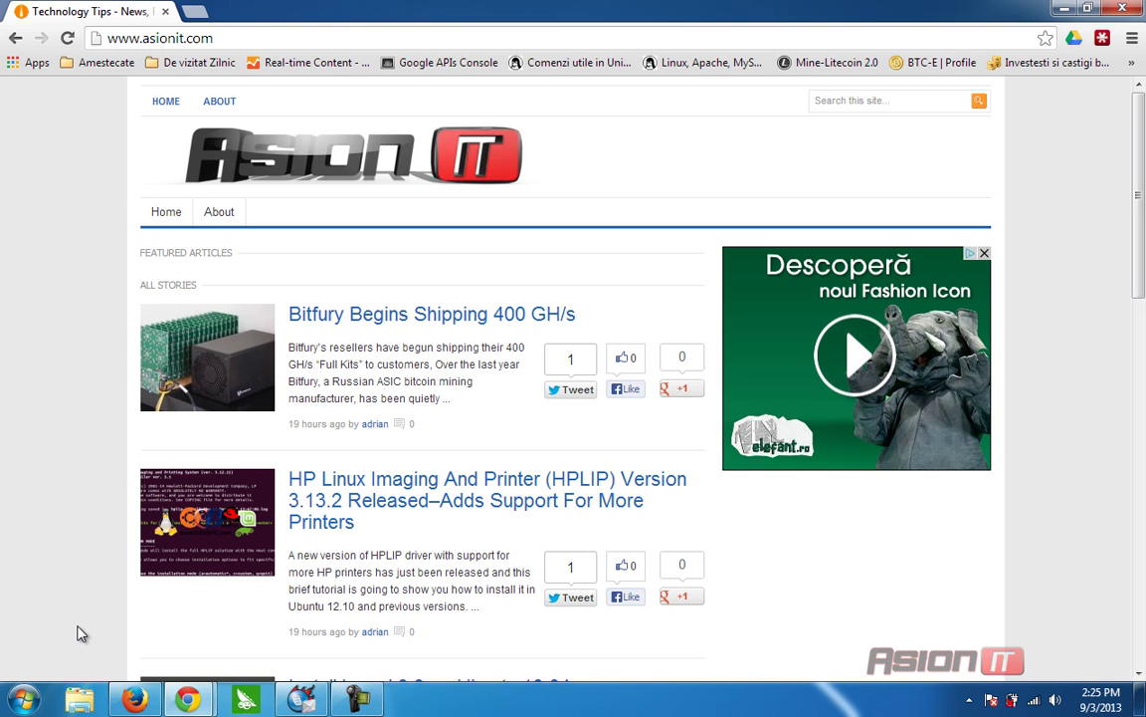
Open the Windows Start menu over the AsionIT tech news page in Chrome
{"action": "left_click", "coordinate": [25, 701]}
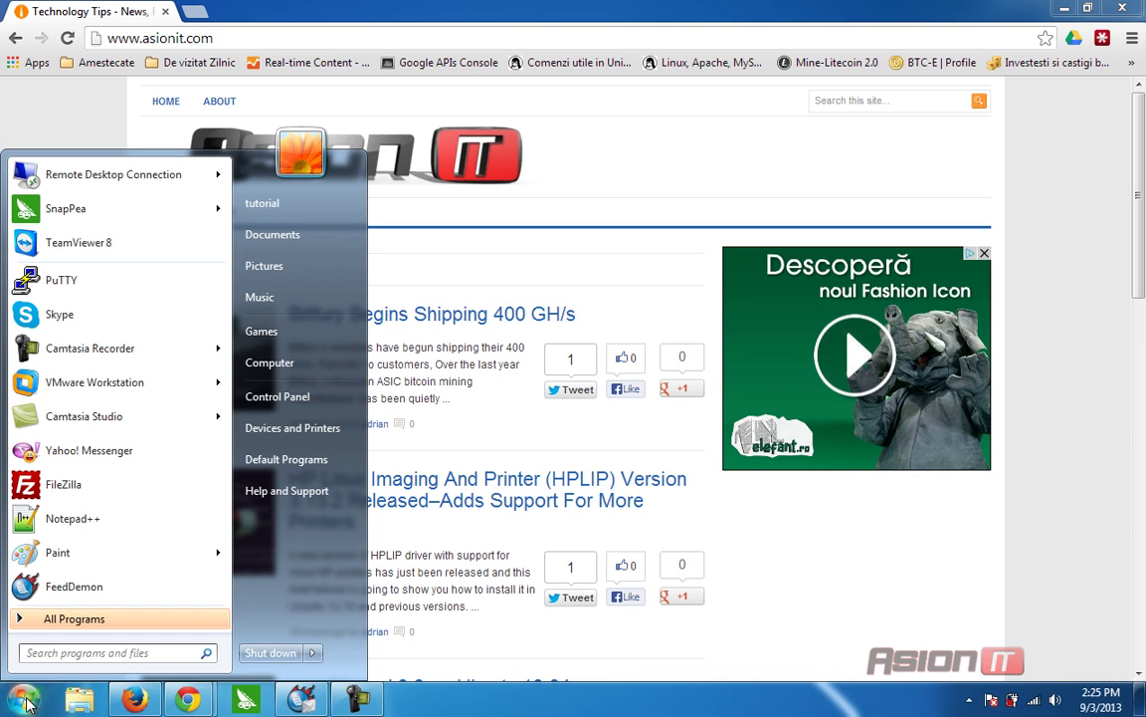
Search the Start menu for 'regedit' and launch Registry Editor from the results
{"action": "type", "text": "regedit"}
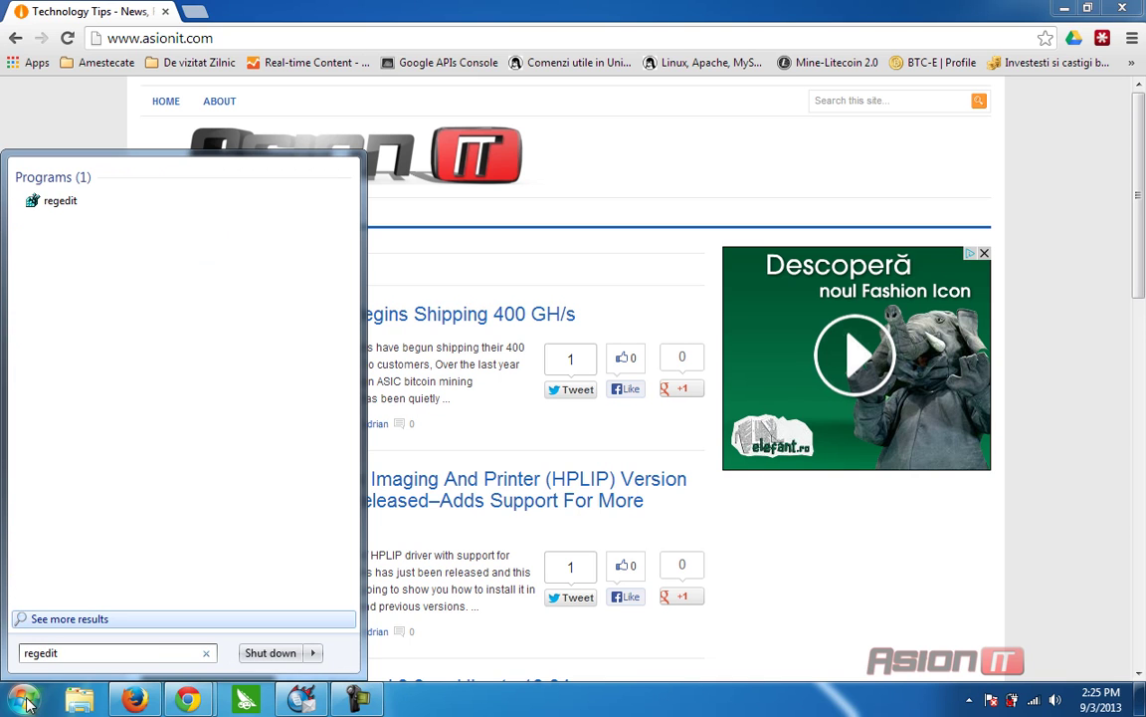
{"action": "left_click", "coordinate": [45, 618]}
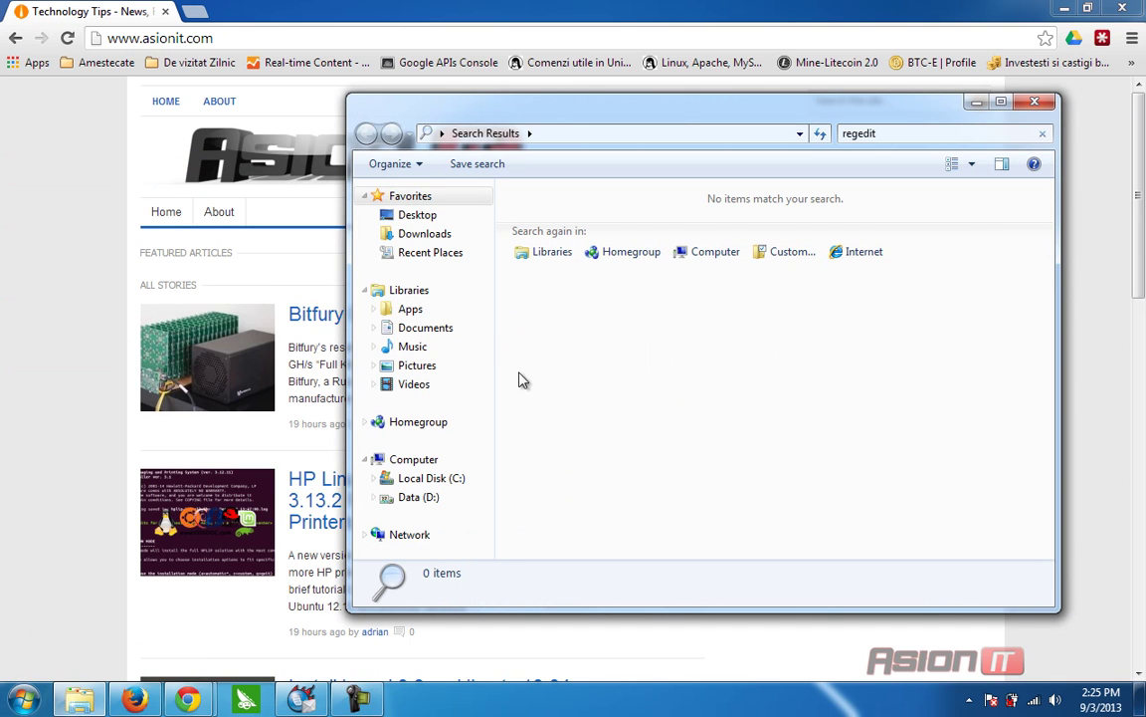
{"action": "left_click", "coordinate": [22, 700]}
{"action": "type", "text": "reg"}
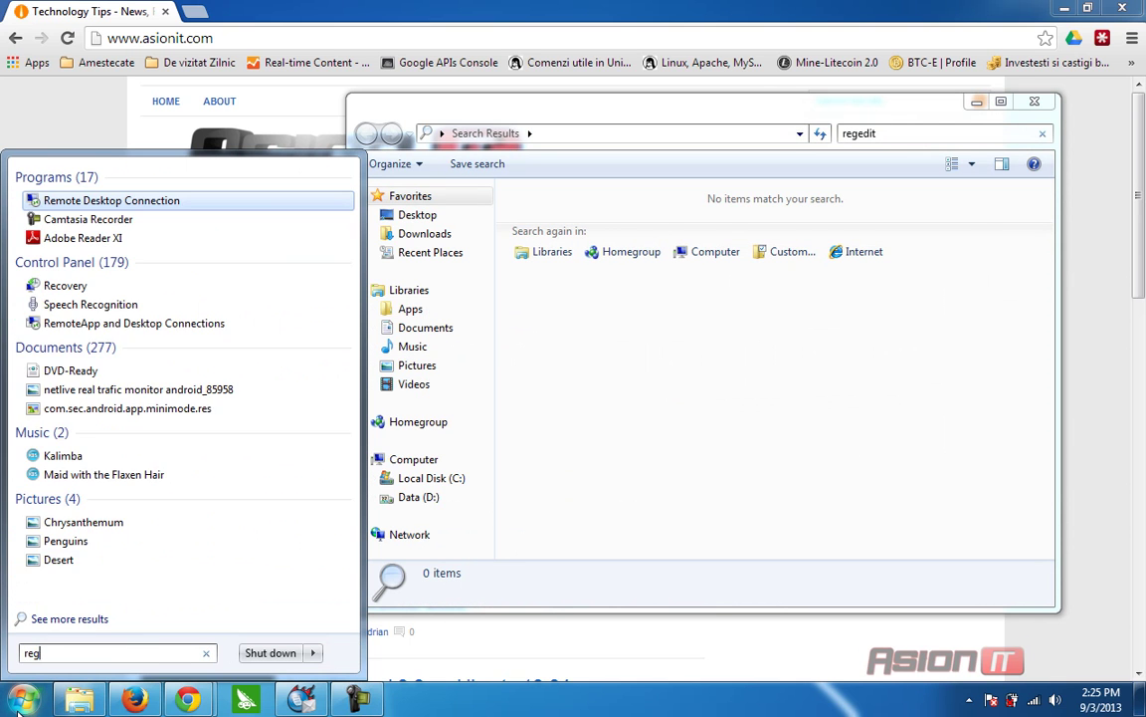
{"action": "type", "text": "edit"}
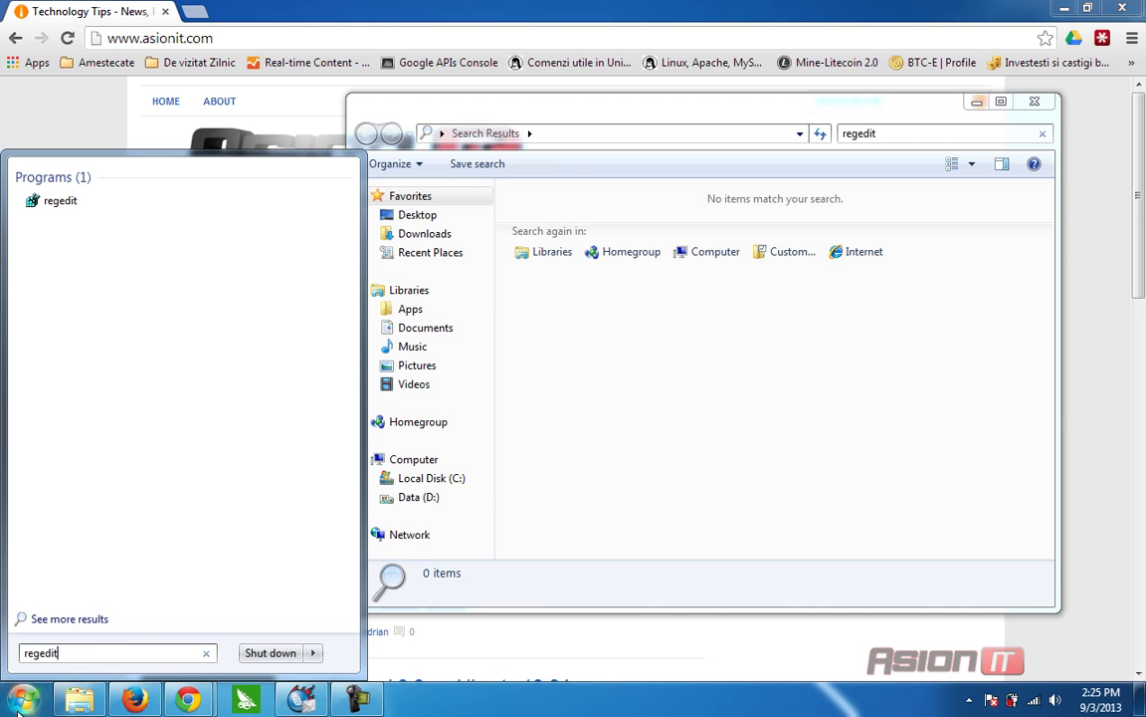
{"action": "left_click", "coordinate": [57, 202]}
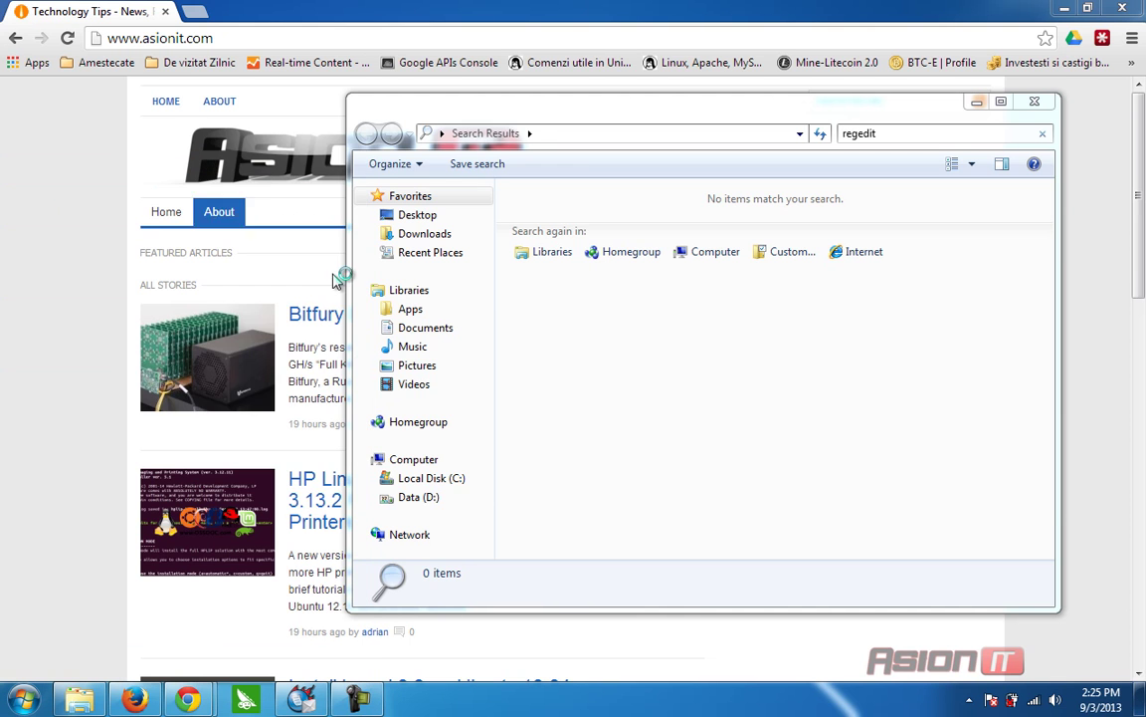
Collapse HKEY_CLASSES_ROOT to show only the root hives and reposition the Registry Editor window
{"action": "left_click_drag", "start_coordinate": [388, 171], "coordinate": [386, 77]}
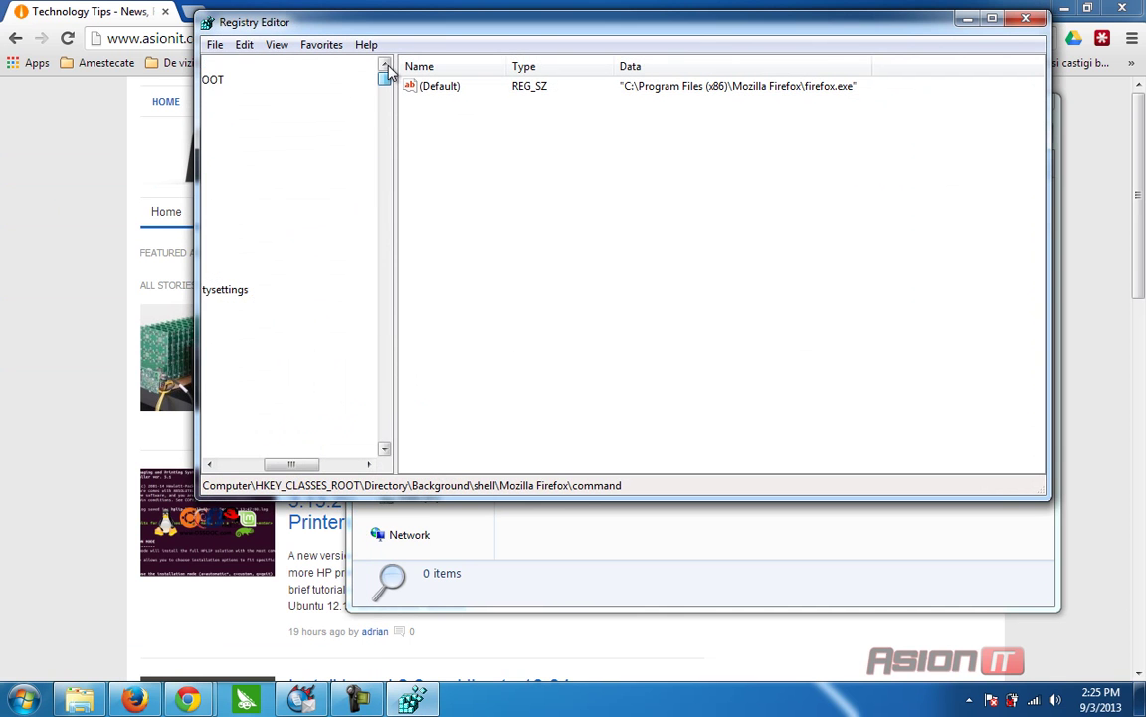
{"action": "left_click_drag", "start_coordinate": [291, 464], "coordinate": [224, 463]}
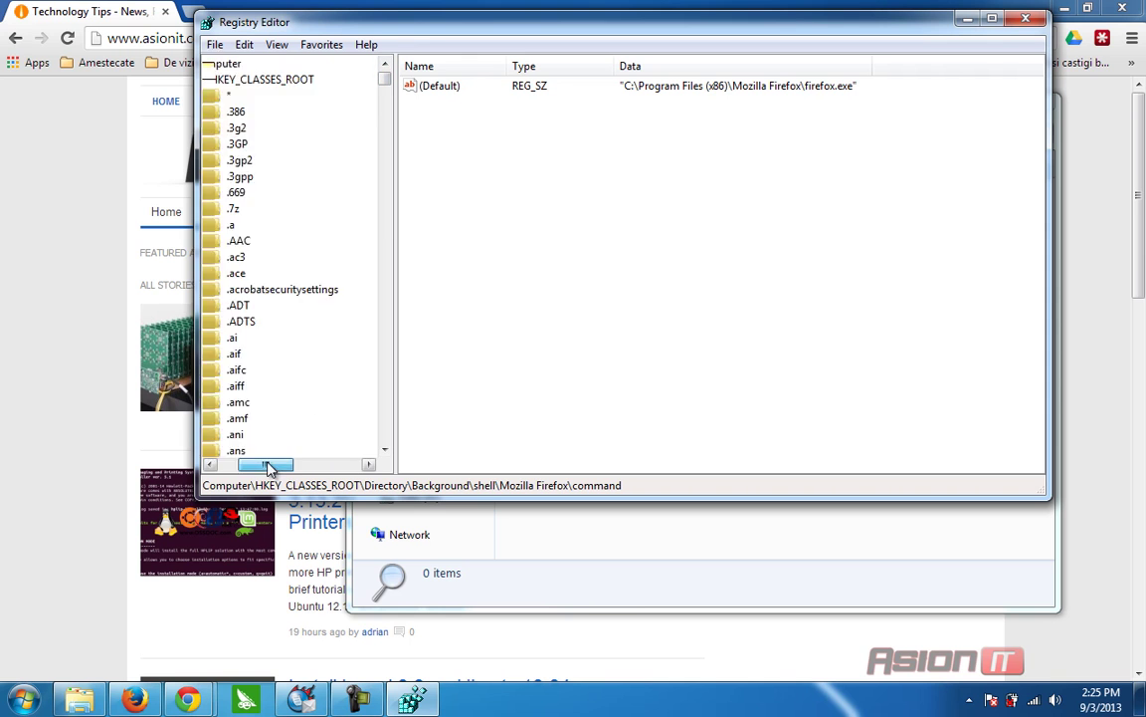
{"action": "left_click", "coordinate": [231, 79]}
{"action": "left_click_drag", "start_coordinate": [339, 22], "coordinate": [247, 87]}
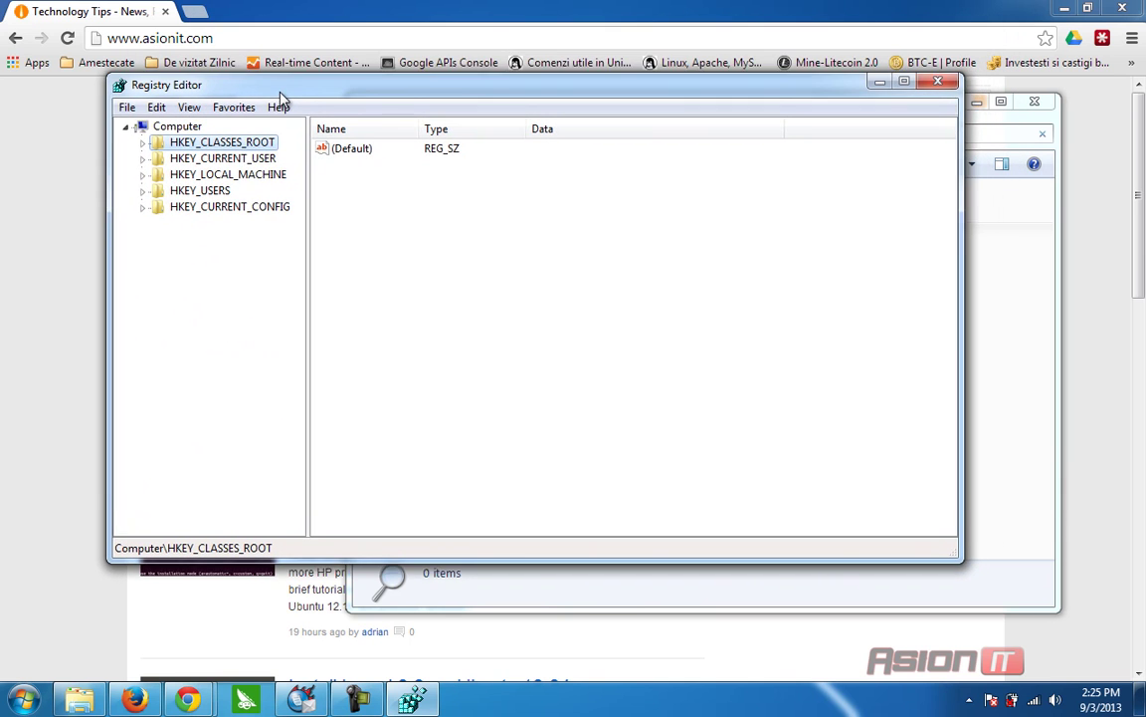
Close the empty Search Results window and minimize Chrome to reveal the desktop
{"action": "left_click", "coordinate": [1034, 101]}
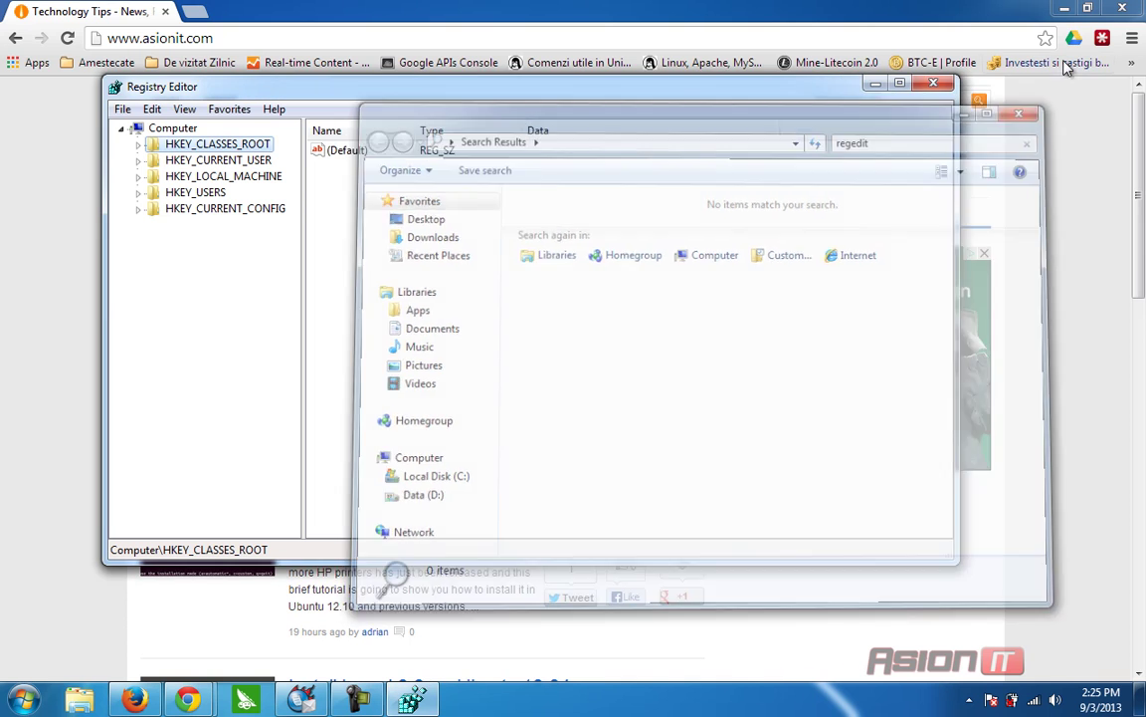
{"action": "left_click", "coordinate": [1065, 7]}
{"action": "mouse_move", "coordinate": [558, 90]}
{"action": "left_mouse_down"}
{"action": "mouse_move", "coordinate": [716, 50]}
{"action": "mouse_move", "coordinate": [746, 86]}
{"action": "left_mouse_up"}
{"action": "right_click", "coordinate": [120, 191]}
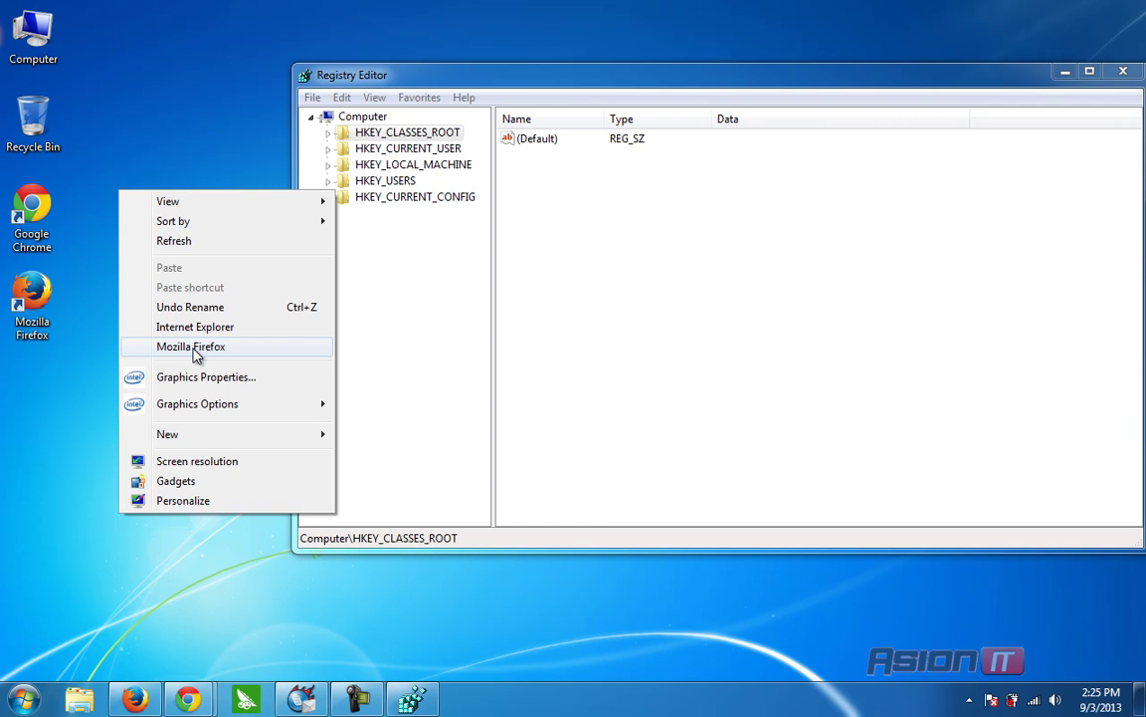
{"action": "left_click", "coordinate": [537, 266]}
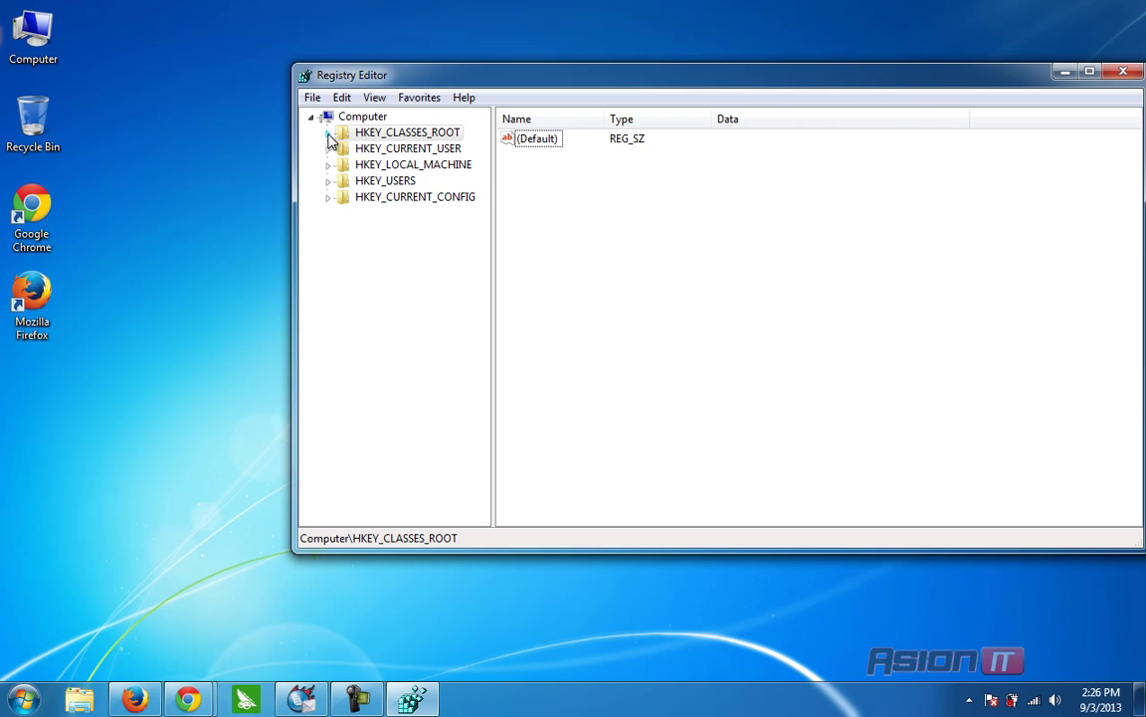
Expand HKEY_CLASSES_ROOT and scroll its subkey list down to Directory
{"action": "left_click", "coordinate": [374, 138]}
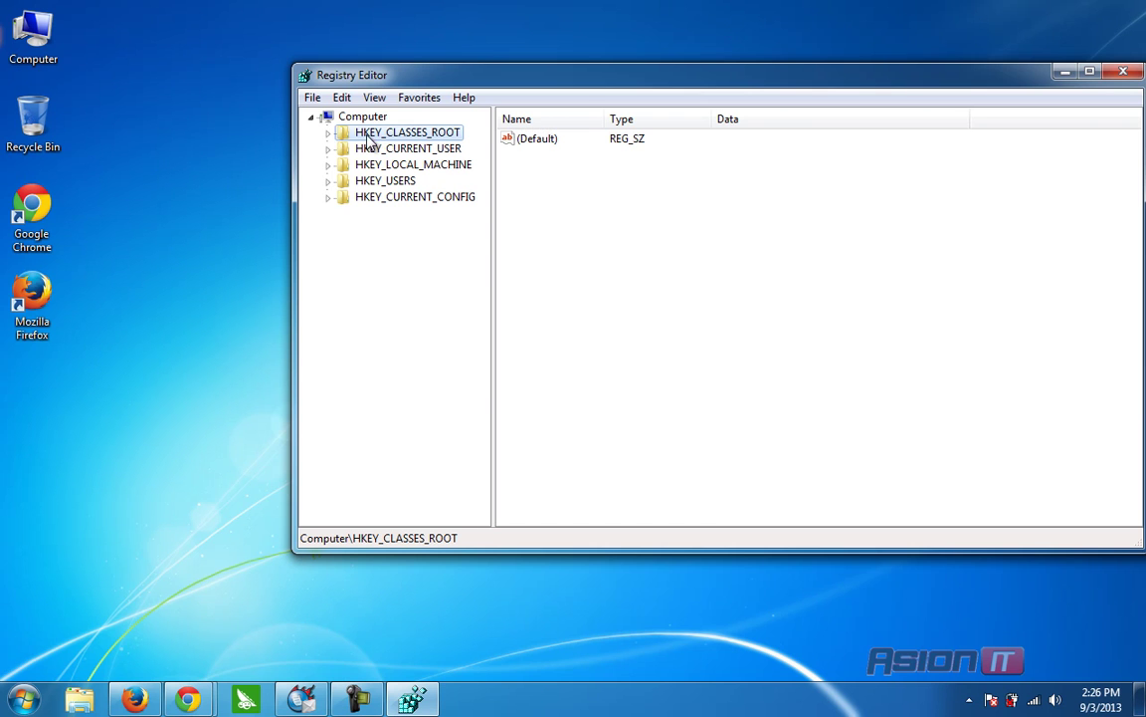
{"action": "left_click", "coordinate": [327, 132]}
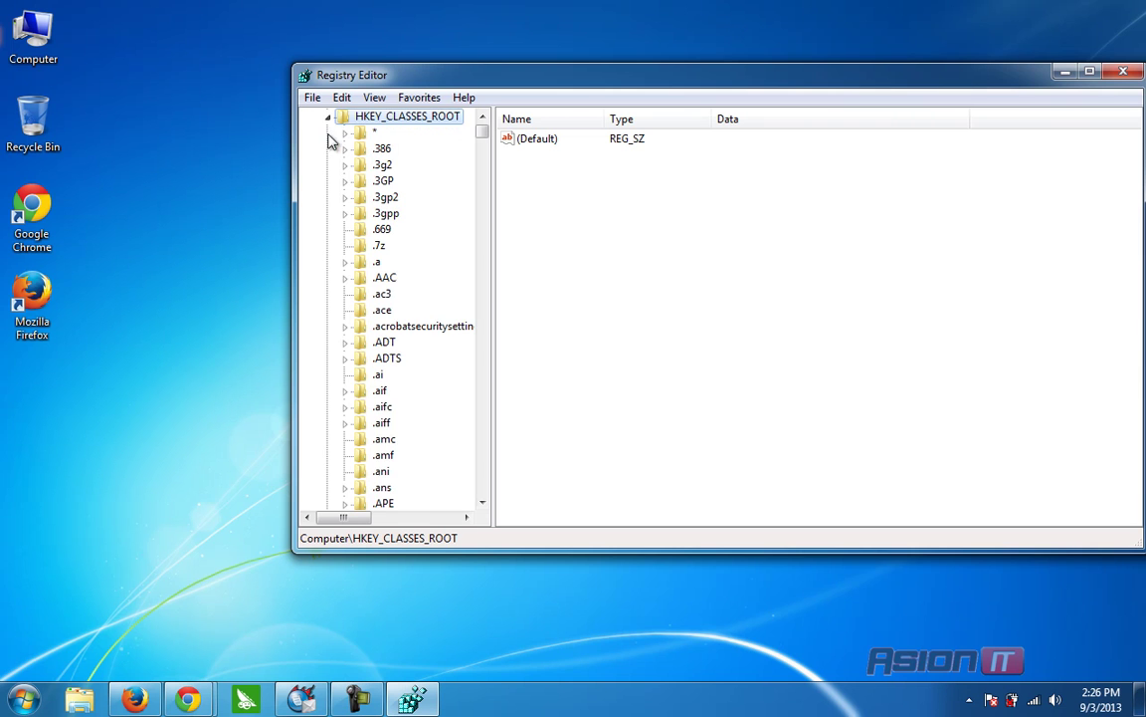
{"action": "scroll", "coordinate": [359, 404], "scroll_direction": "down", "scroll_amount": 4}
{"action": "scroll", "coordinate": [359, 404], "scroll_direction": "down", "scroll_amount": 10}
{"action": "scroll", "coordinate": [363, 403], "scroll_direction": "down", "scroll_amount": 20}
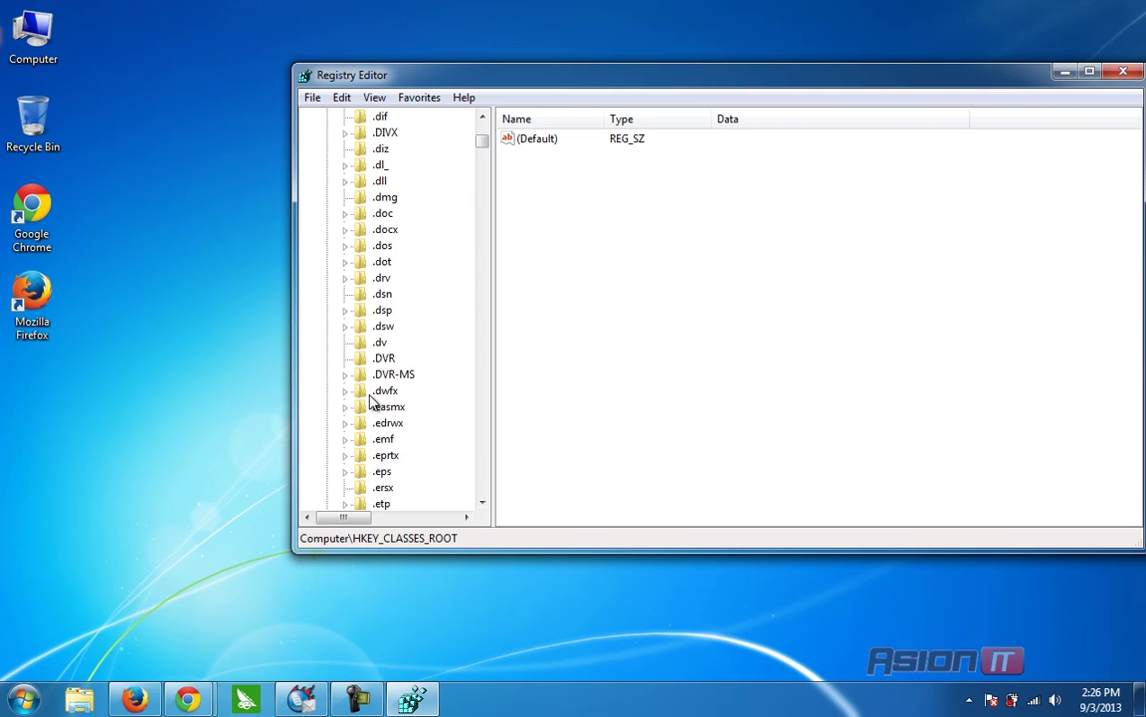
{"action": "scroll", "coordinate": [366, 402], "scroll_direction": "down", "scroll_amount": 20}
{"action": "scroll", "coordinate": [370, 400], "scroll_direction": "down", "scroll_amount": 20}
{"action": "scroll", "coordinate": [371, 400], "scroll_direction": "down", "scroll_amount": 20}
{"action": "scroll", "coordinate": [371, 400], "scroll_direction": "down", "scroll_amount": 20}
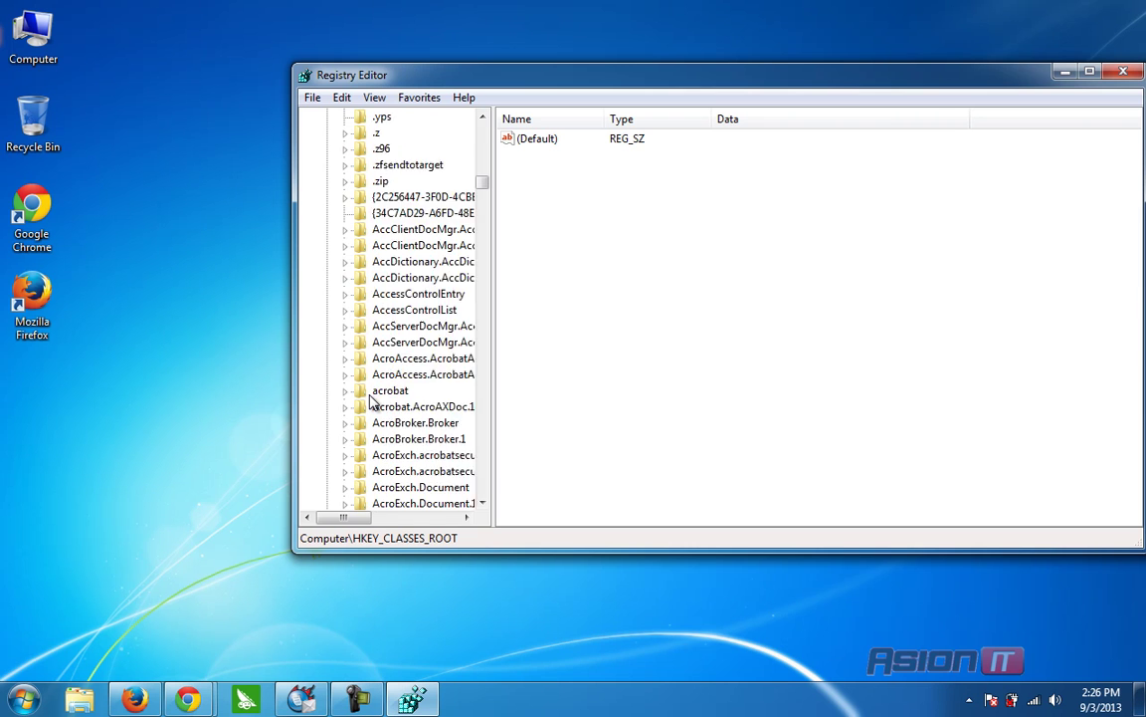
{"action": "scroll", "coordinate": [370, 400], "scroll_direction": "down", "scroll_amount": 20}
{"action": "scroll", "coordinate": [370, 400], "scroll_direction": "down", "scroll_amount": 20}
{"action": "scroll", "coordinate": [370, 400], "scroll_direction": "down", "scroll_amount": 20}
{"action": "scroll", "coordinate": [371, 400], "scroll_direction": "down", "scroll_amount": 20}
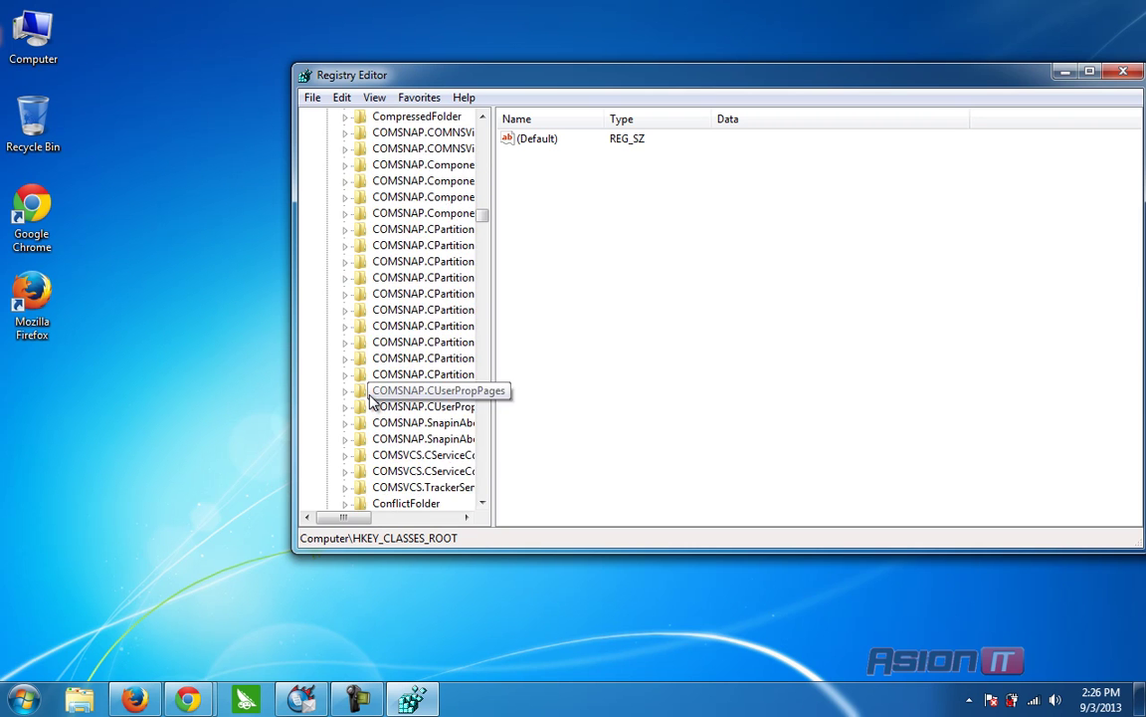
{"action": "scroll", "coordinate": [370, 400], "scroll_direction": "down", "scroll_amount": 20}
{"action": "scroll", "coordinate": [370, 400], "scroll_direction": "down", "scroll_amount": 10}
{"action": "scroll", "coordinate": [371, 401], "scroll_direction": "up", "scroll_amount": 1}
{"action": "scroll", "coordinate": [373, 402], "scroll_direction": "up", "scroll_amount": 2}
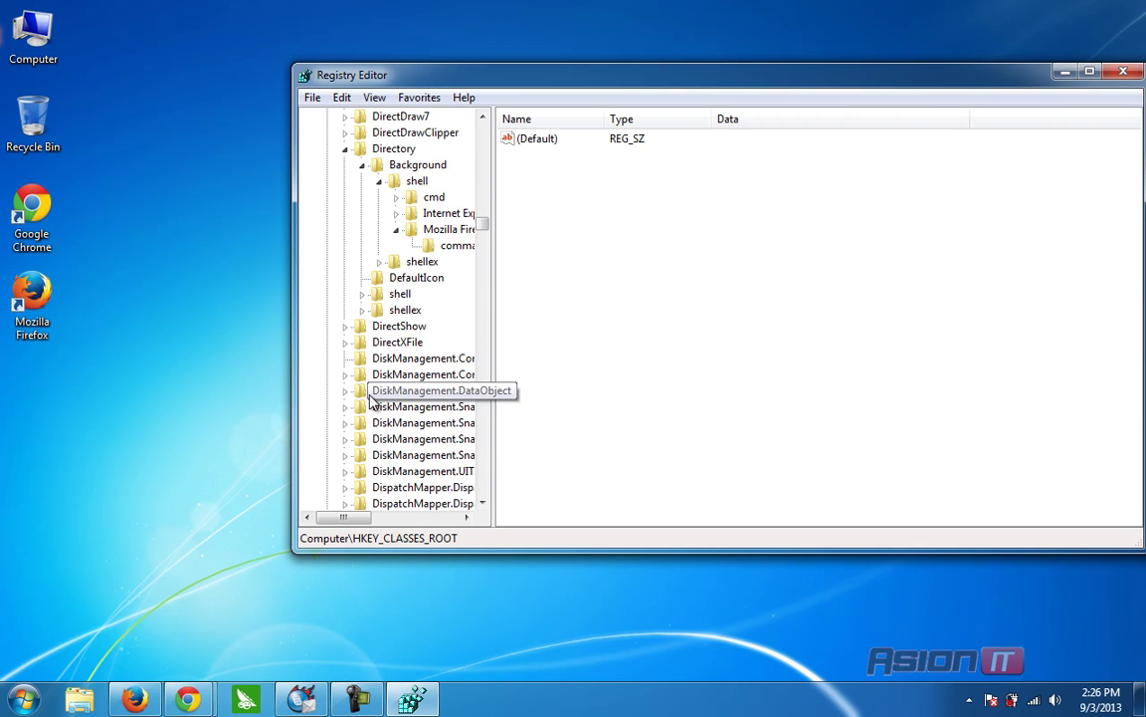
Select Directory\Background\shell, showing its cmd, Internet Explorer and Mozilla Firefox subkeys
{"action": "left_click", "coordinate": [399, 137]}
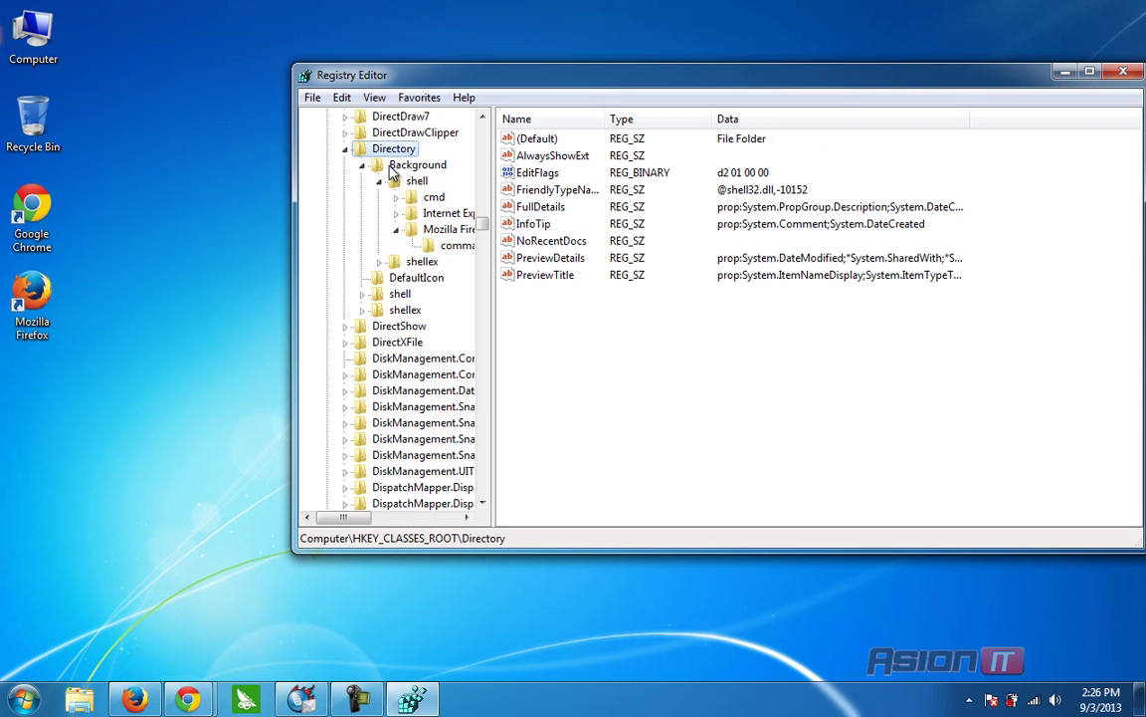
{"action": "left_click", "coordinate": [403, 168]}
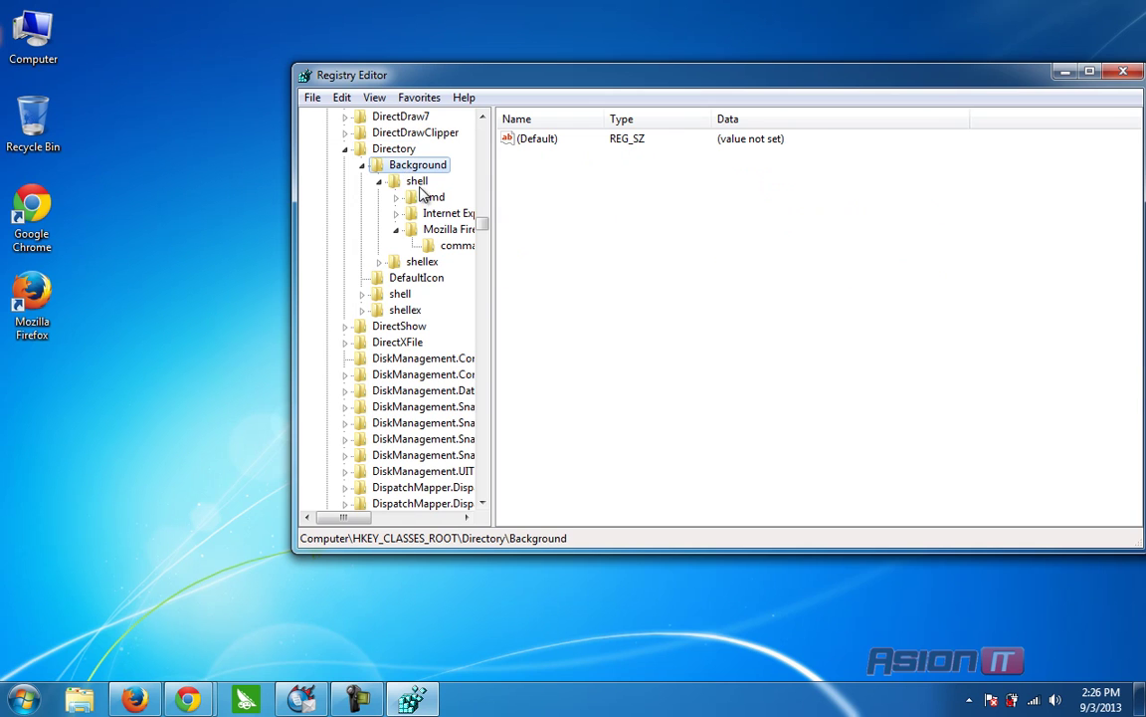
{"action": "left_click", "coordinate": [414, 181]}
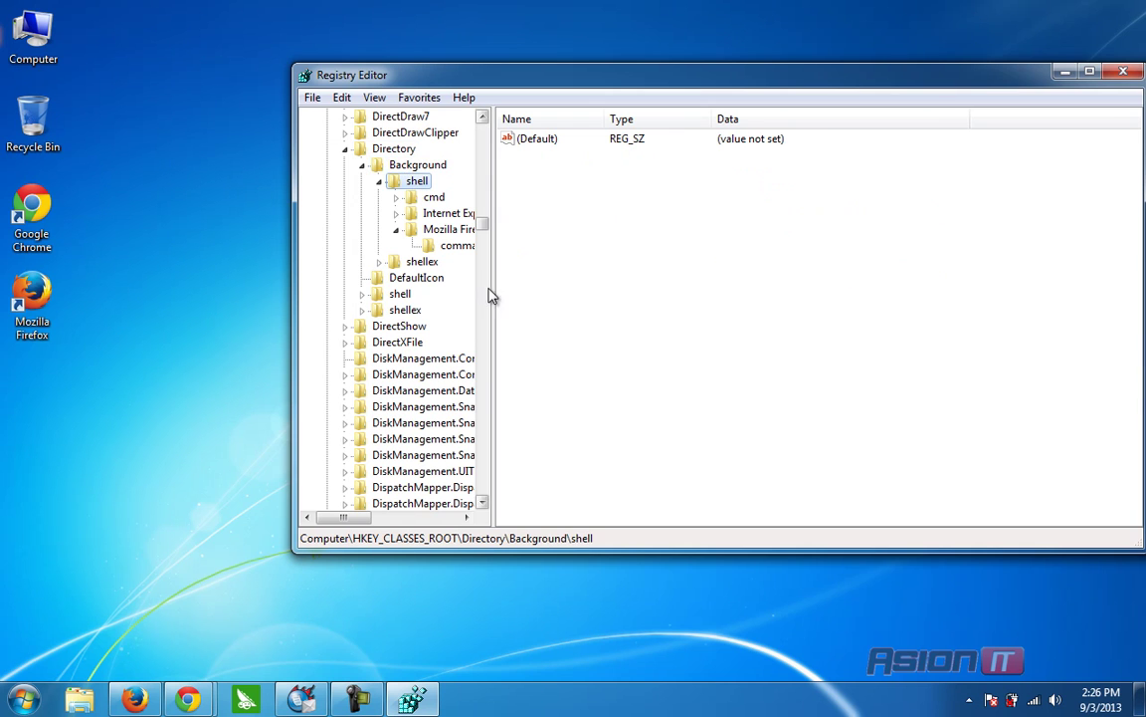
Widen the Registry Editor window and key tree, and inspect the Mozilla Firefox key under shell
{"action": "left_click_drag", "start_coordinate": [488, 295], "coordinate": [528, 288]}
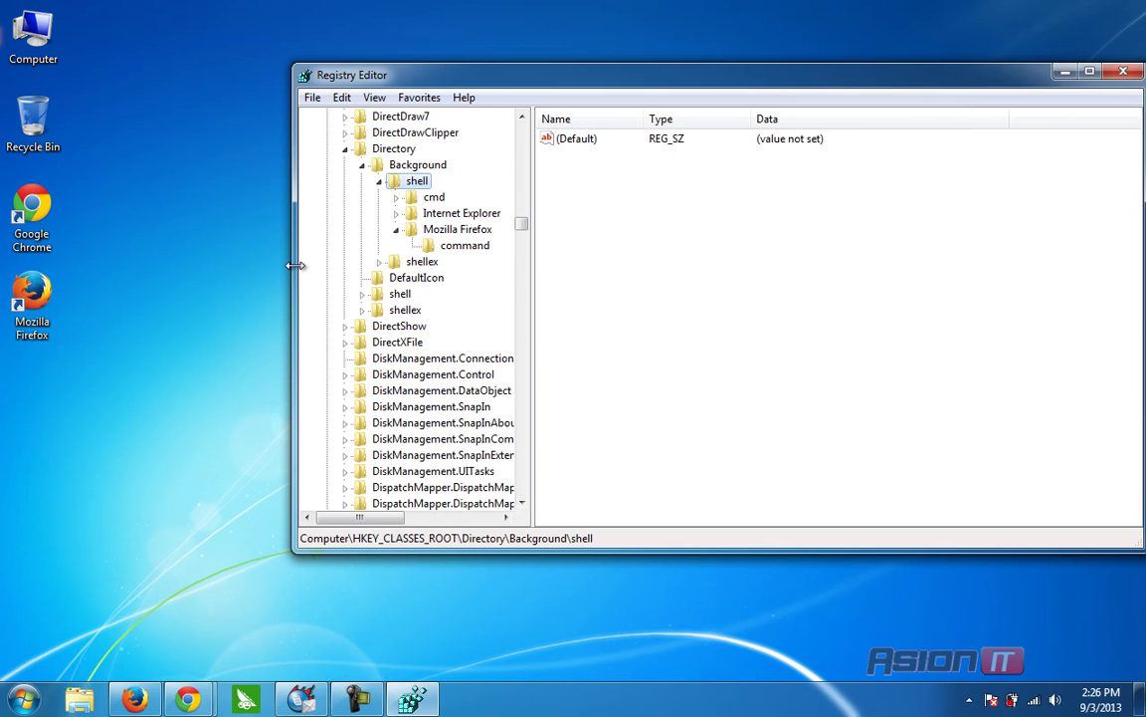
{"action": "left_click_drag", "start_coordinate": [293, 266], "coordinate": [184, 267]}
{"action": "left_click", "coordinate": [289, 231]}
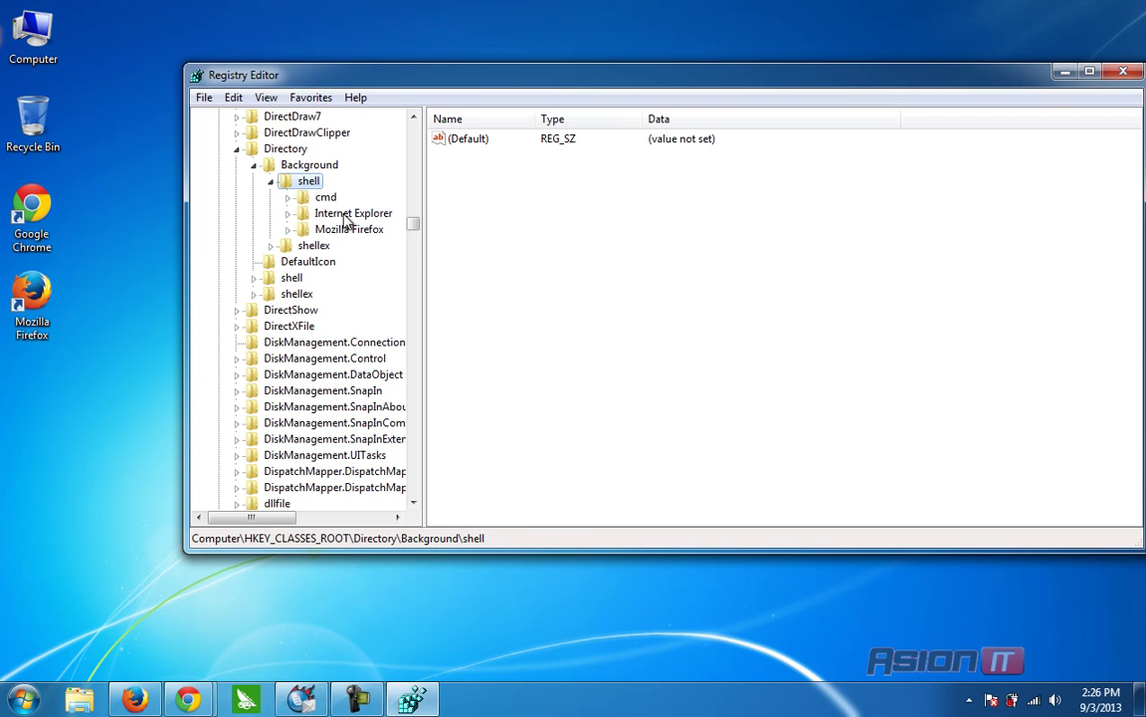
{"action": "left_click", "coordinate": [338, 215]}
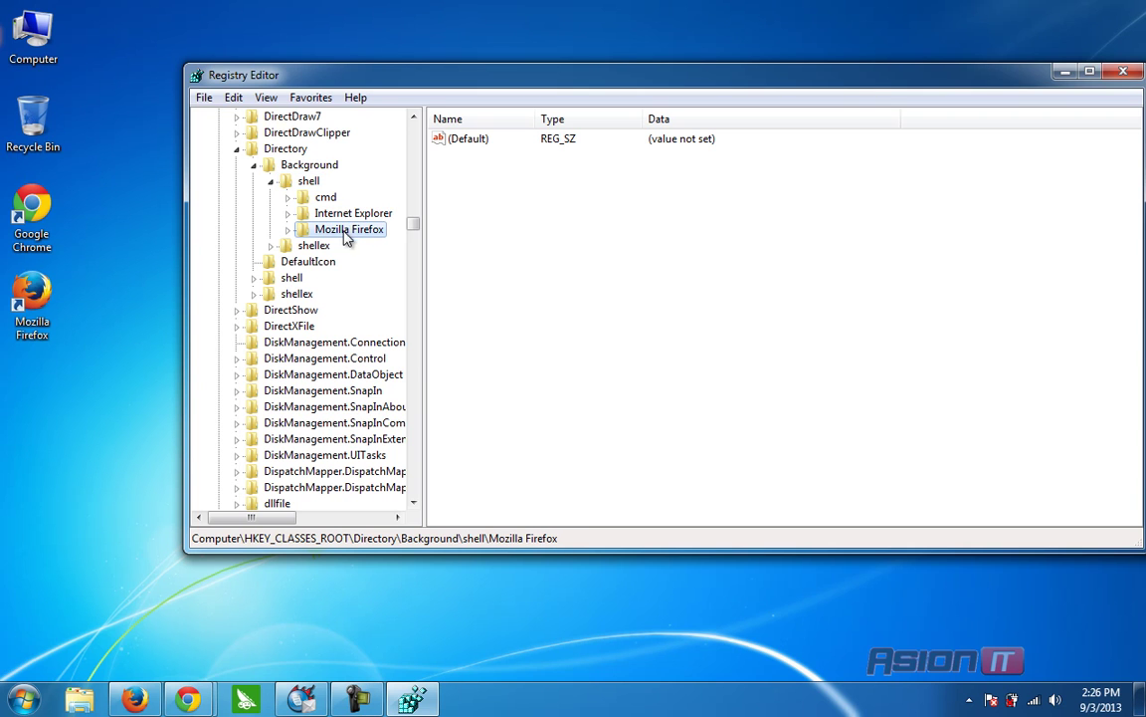
Compare against the desktop right-click menu, then reselect the Background\shell key
{"action": "right_click", "coordinate": [88, 312]}
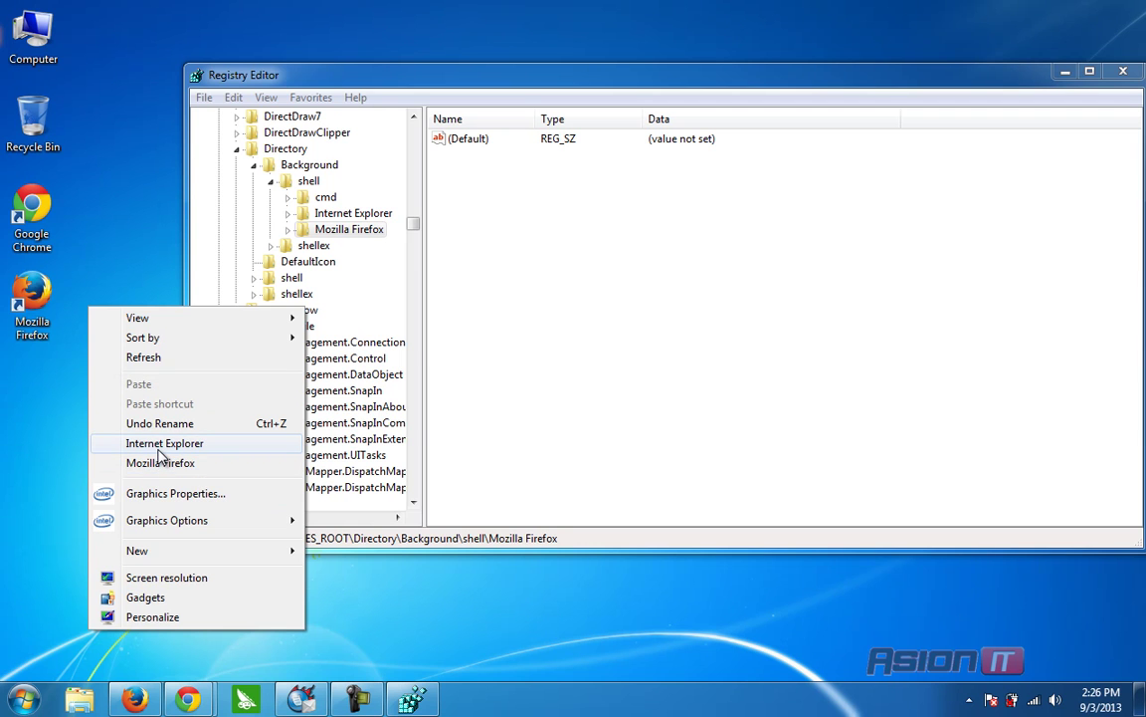
{"action": "left_click", "coordinate": [104, 206]}
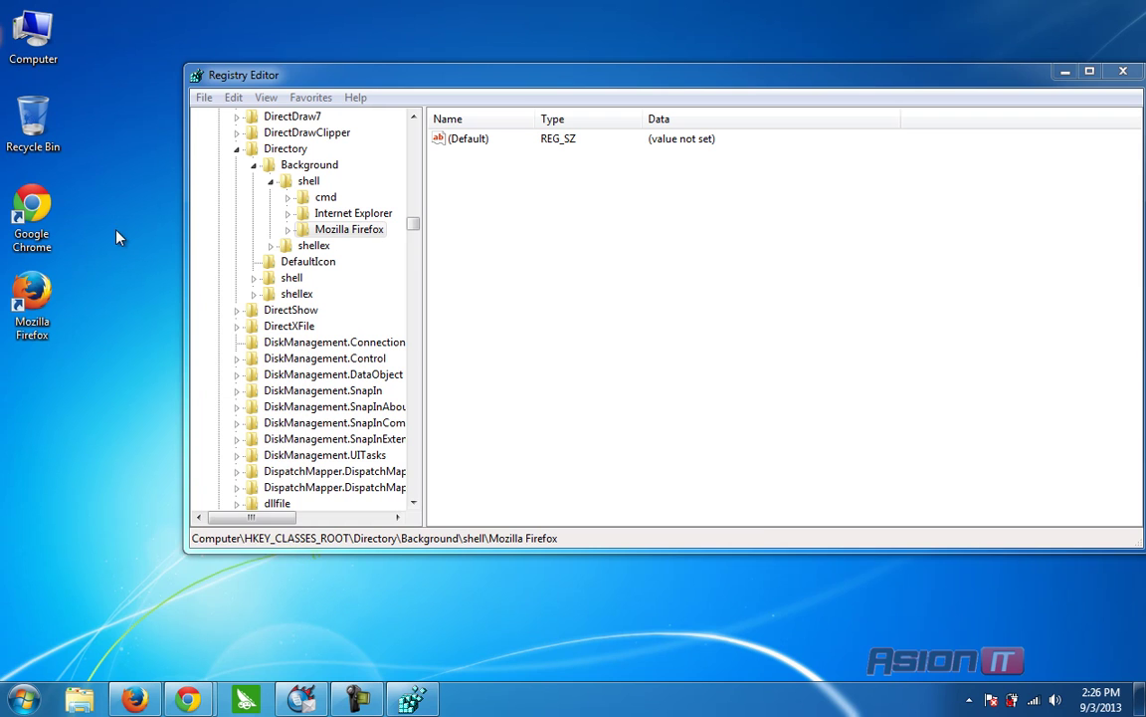
{"action": "left_click", "coordinate": [355, 239]}
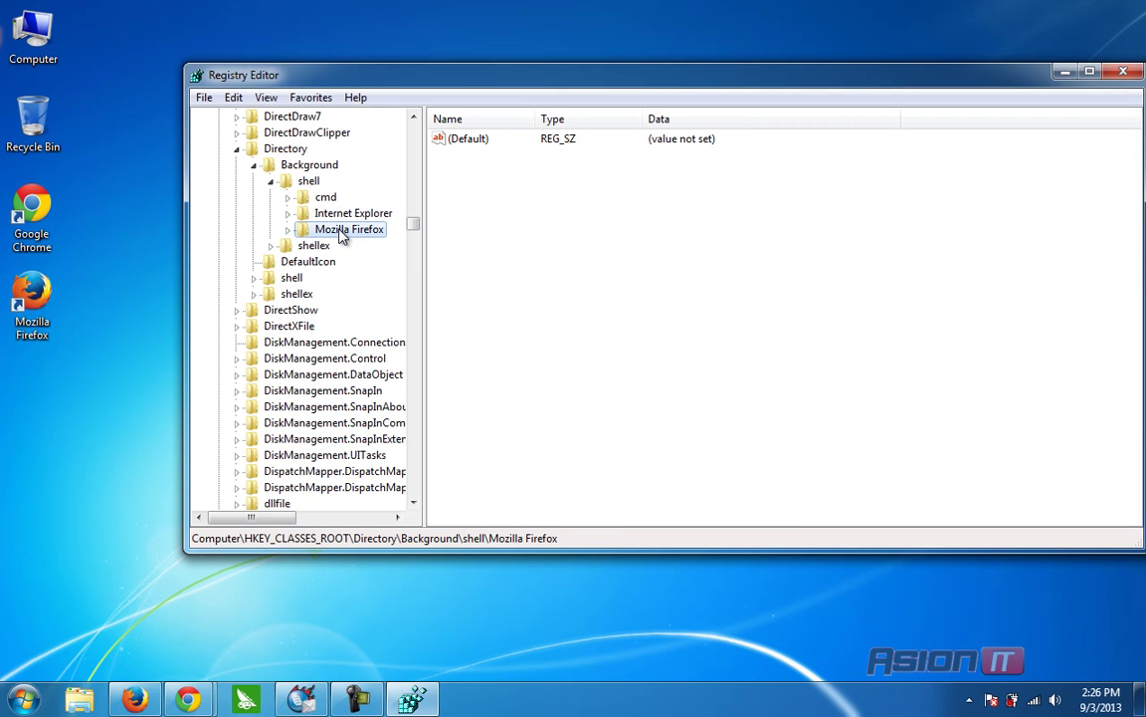
{"action": "left_click", "coordinate": [314, 187]}
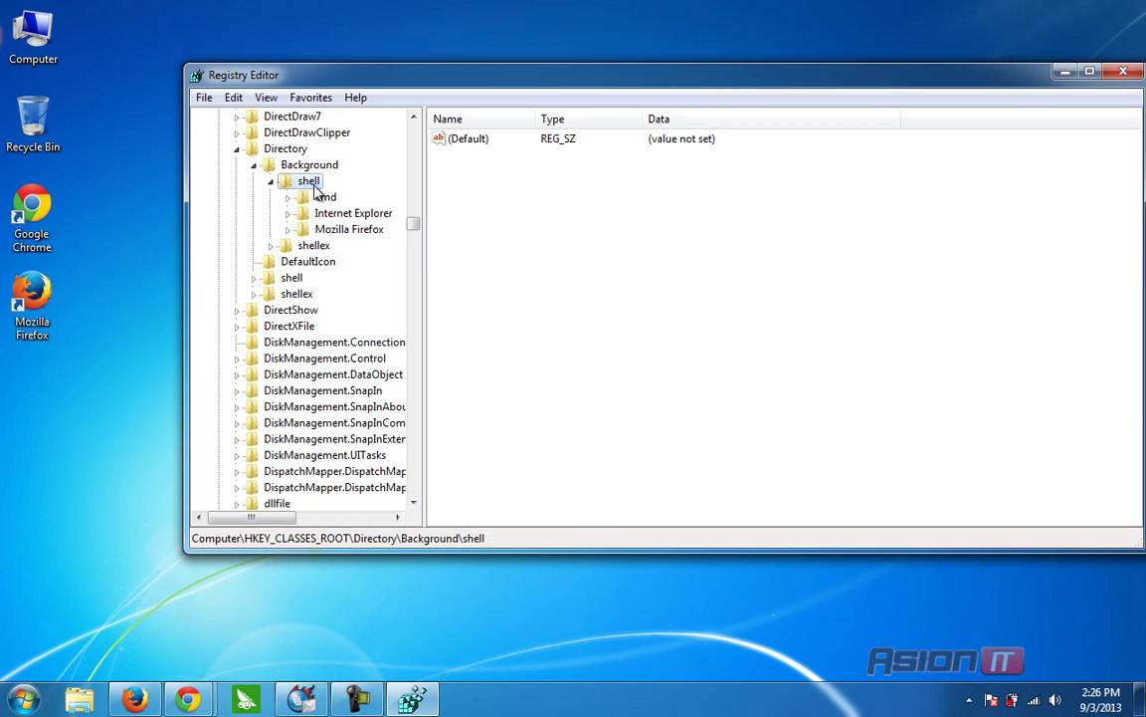
Create a new key named 'Google Chrome' under Background\shell
{"action": "right_click", "coordinate": [314, 186]}
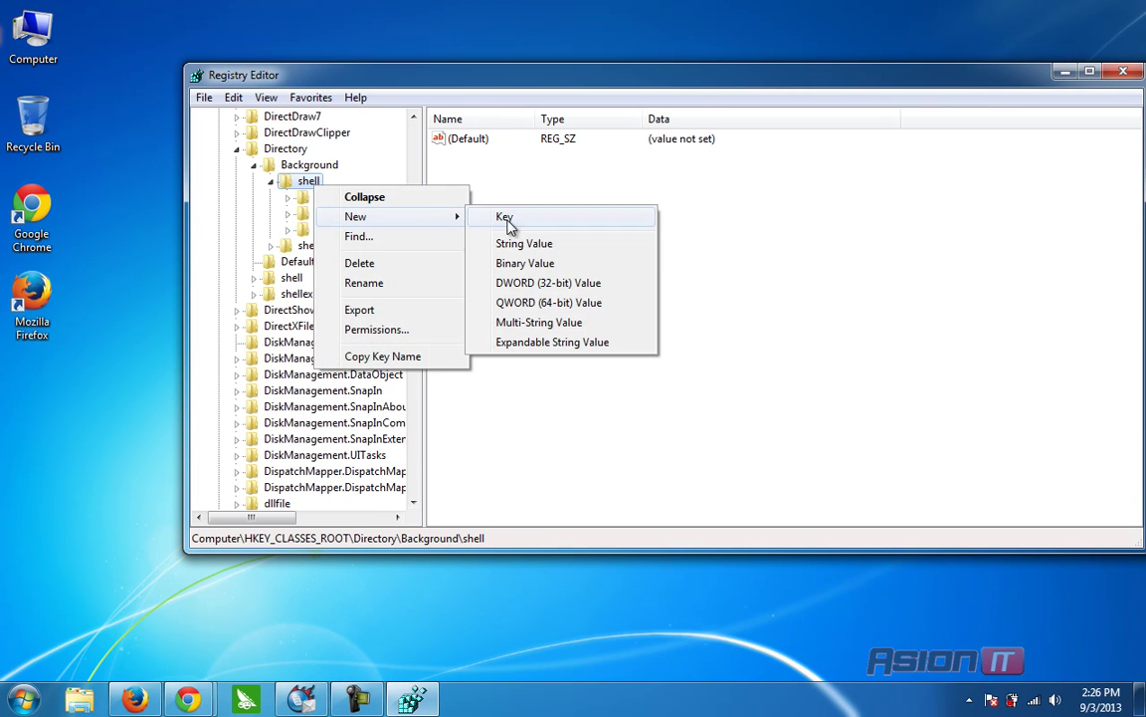
{"action": "left_click", "coordinate": [519, 219]}
{"action": "type", "text": "G"}
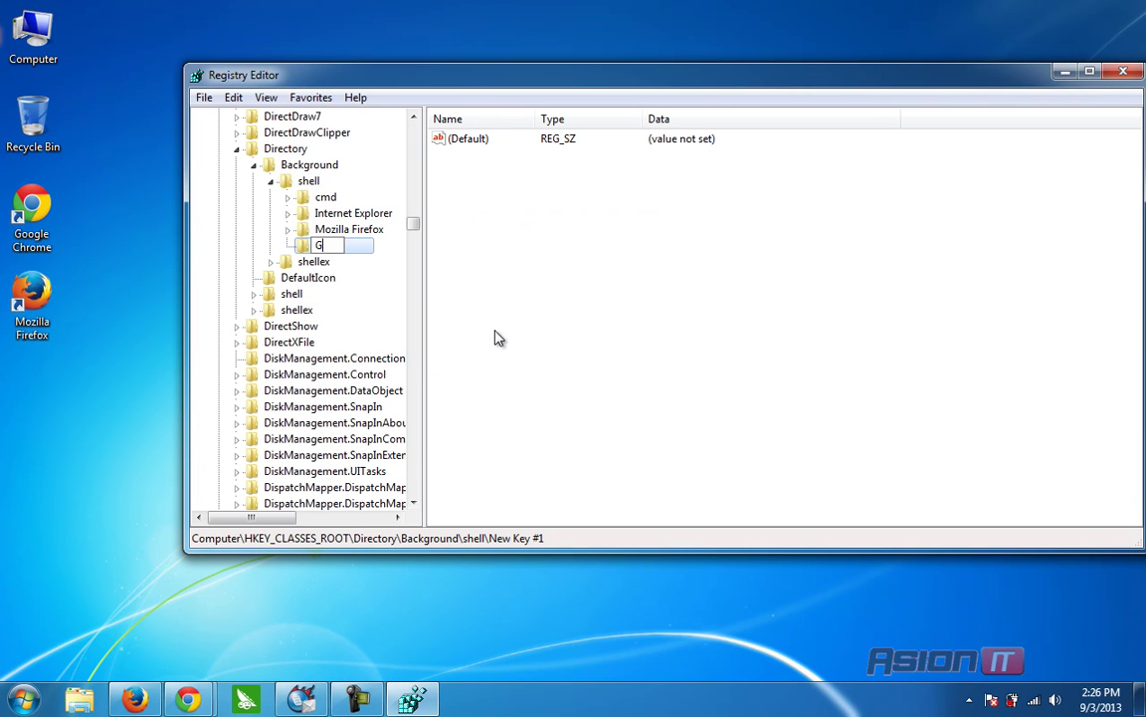
{"action": "type", "text": "oogle Chrom"}
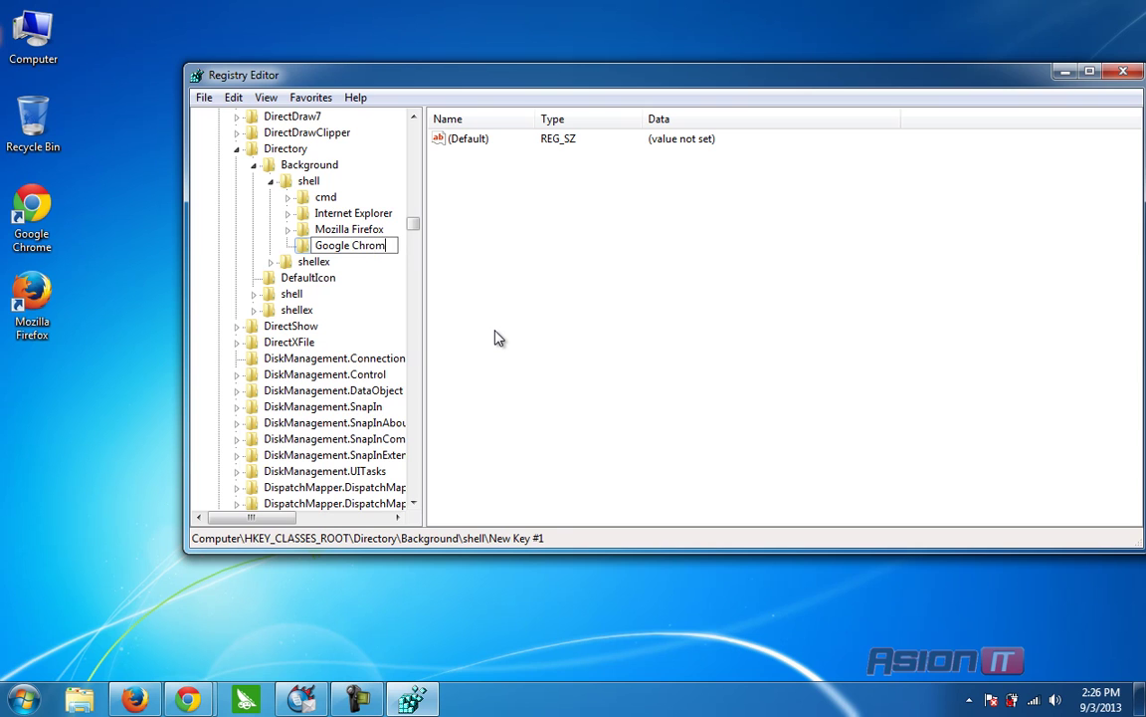
{"action": "type", "text": "e"}
{"action": "key", "text": "Return"}
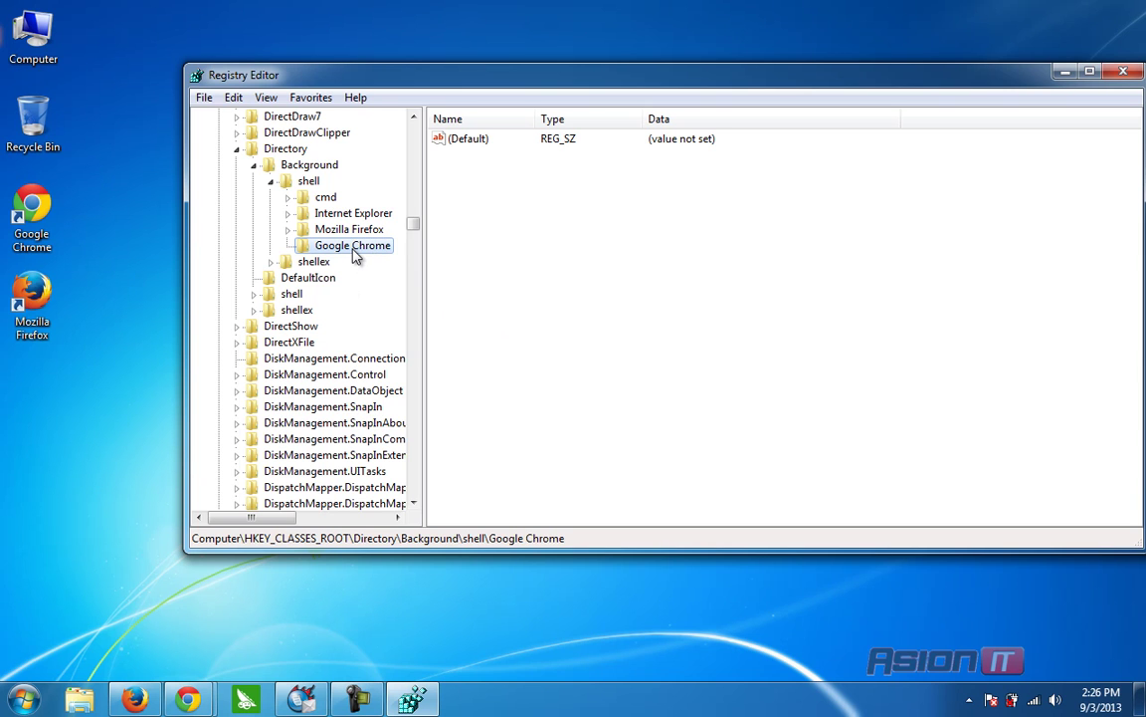
Add a 'command' subkey under Google Chrome and select its (Default) value
{"action": "right_click", "coordinate": [355, 251]}
{"action": "mouse_move", "coordinate": [395, 277]}
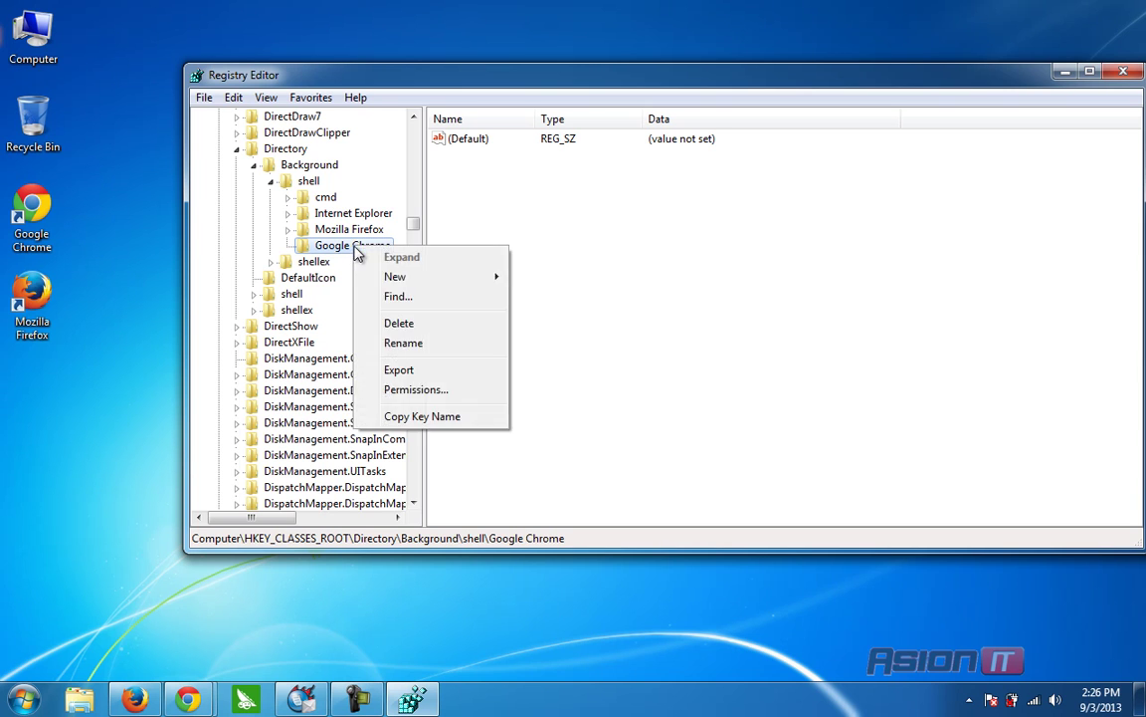
{"action": "left_click", "coordinate": [539, 279]}
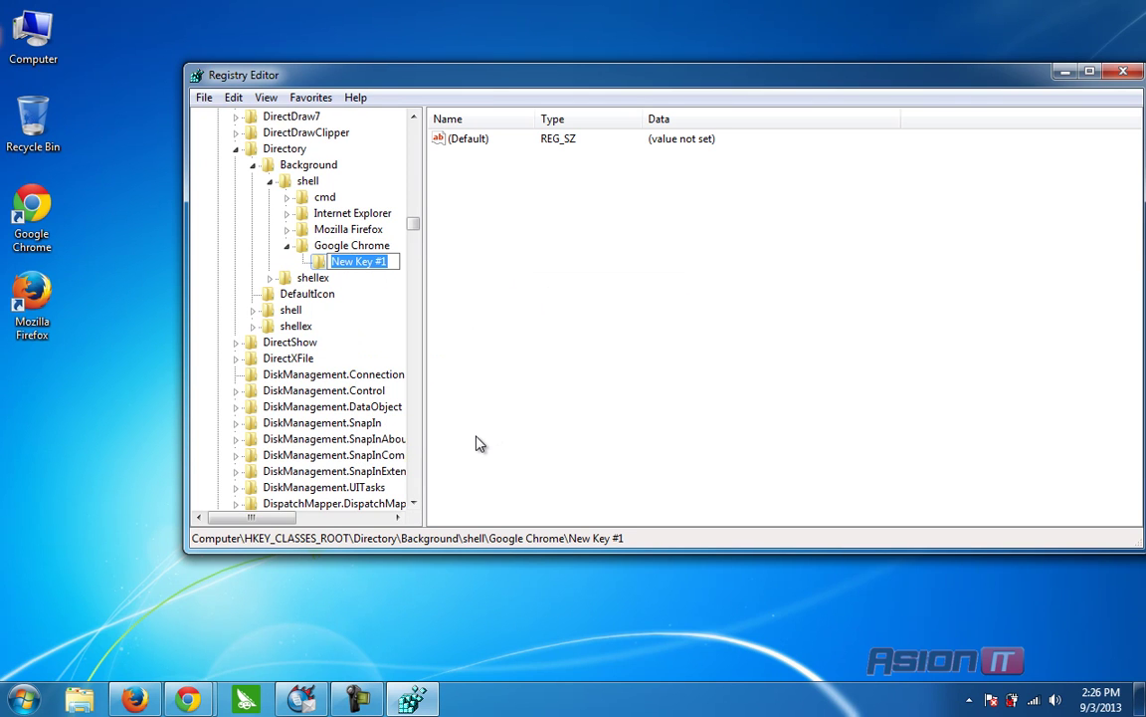
{"action": "type", "text": "comm"}
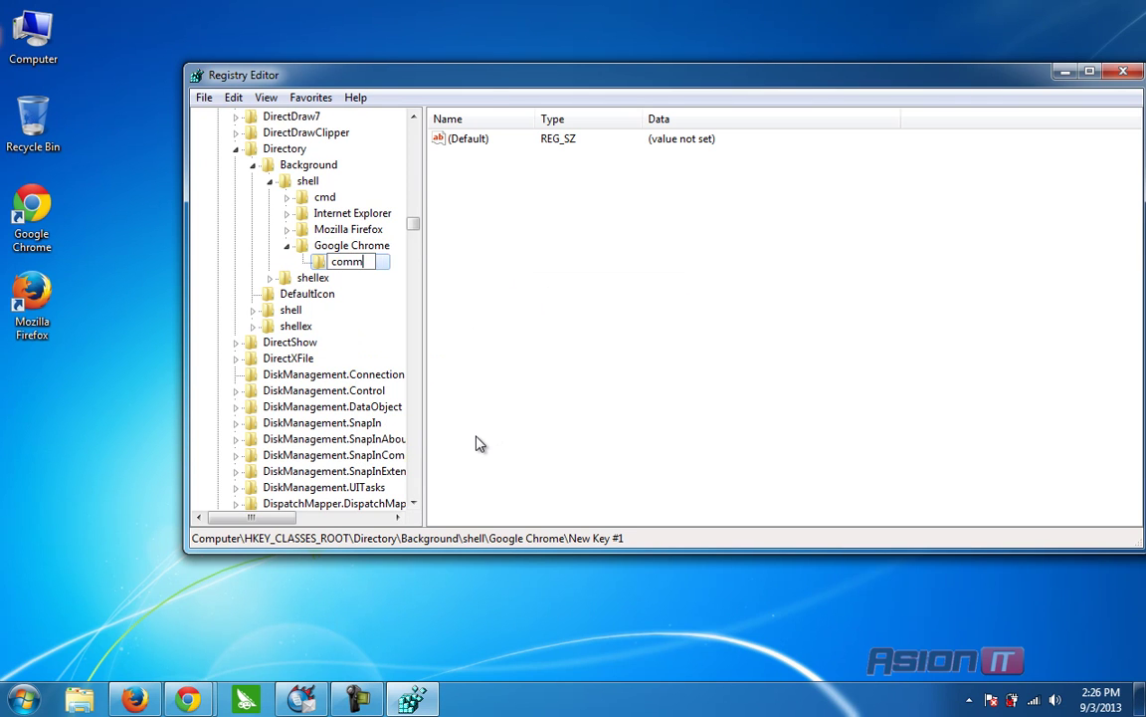
{"action": "type", "text": "and"}
{"action": "key", "text": "Return"}
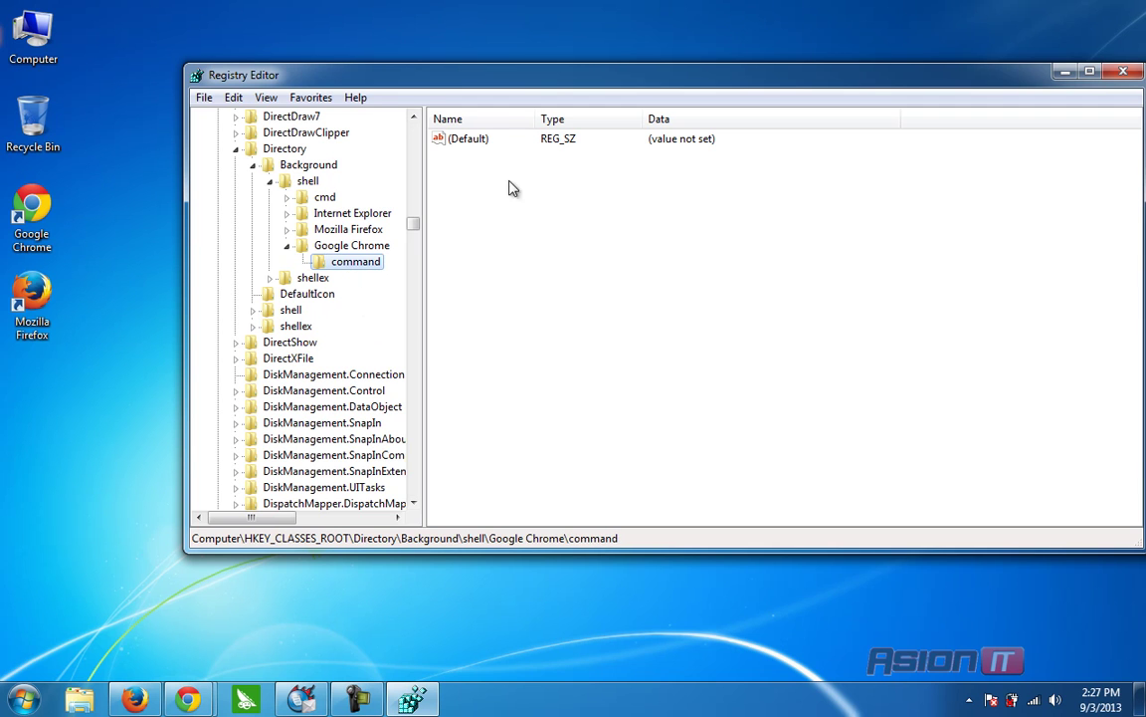
{"action": "left_click", "coordinate": [469, 142]}
{"action": "left_click_drag", "start_coordinate": [494, 79], "coordinate": [489, 31]}
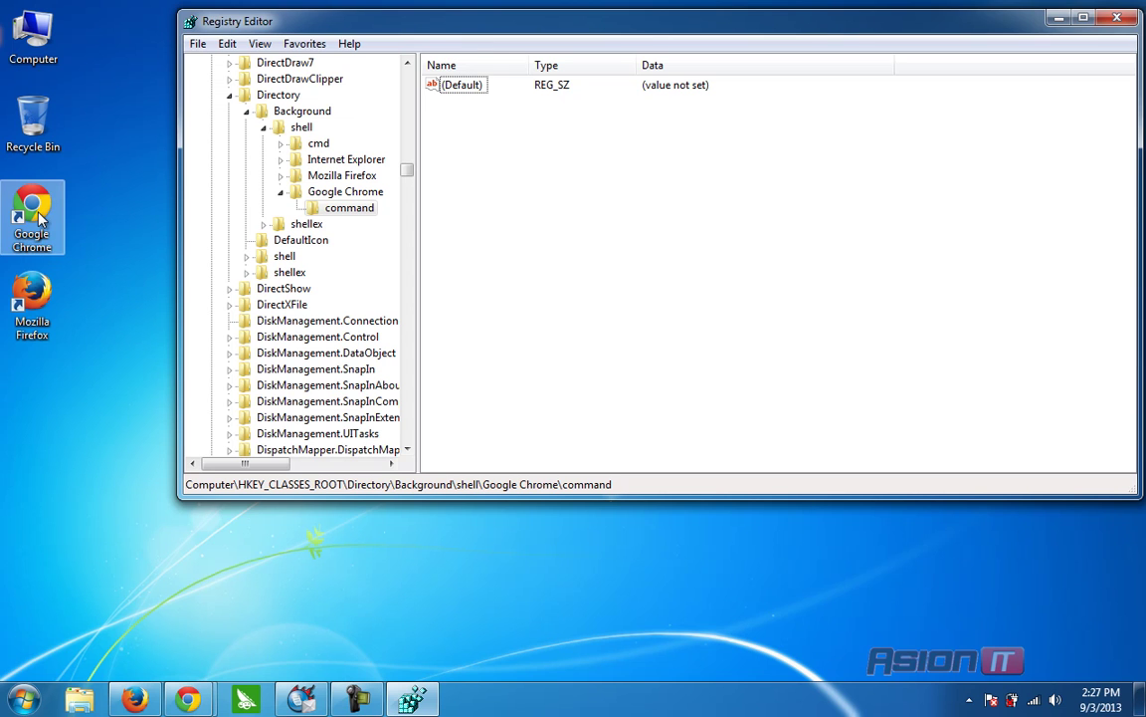
{"action": "left_click", "coordinate": [40, 218]}
{"action": "right_click", "coordinate": [40, 219]}
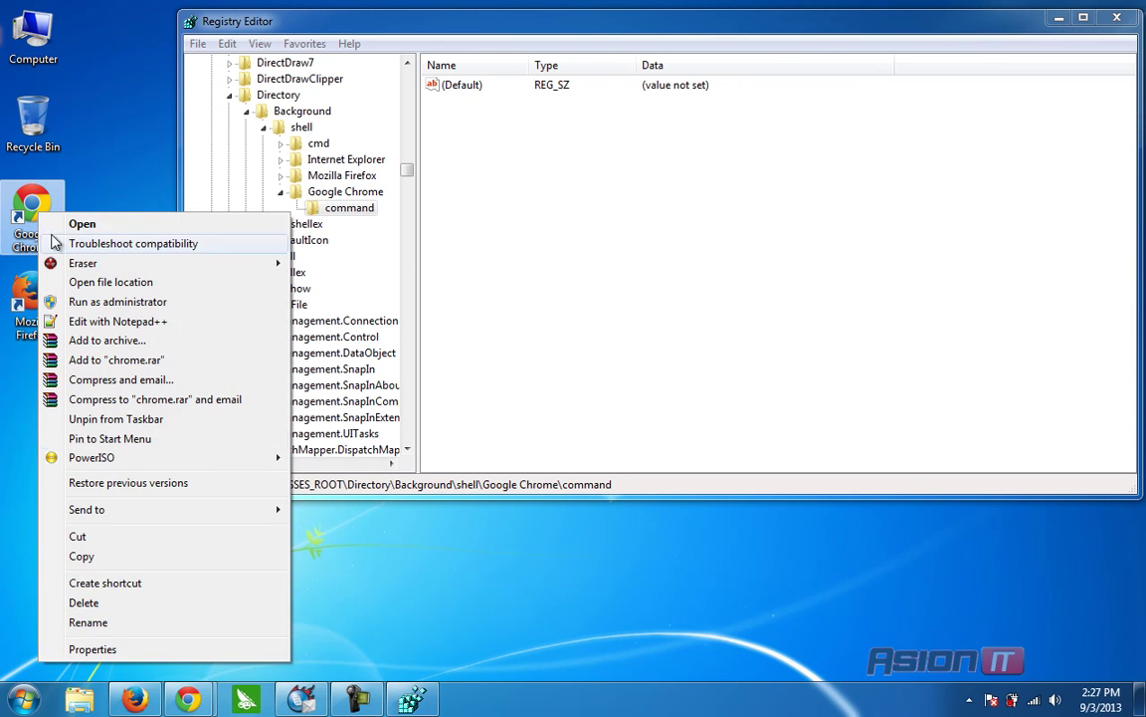
{"action": "left_click", "coordinate": [112, 648]}
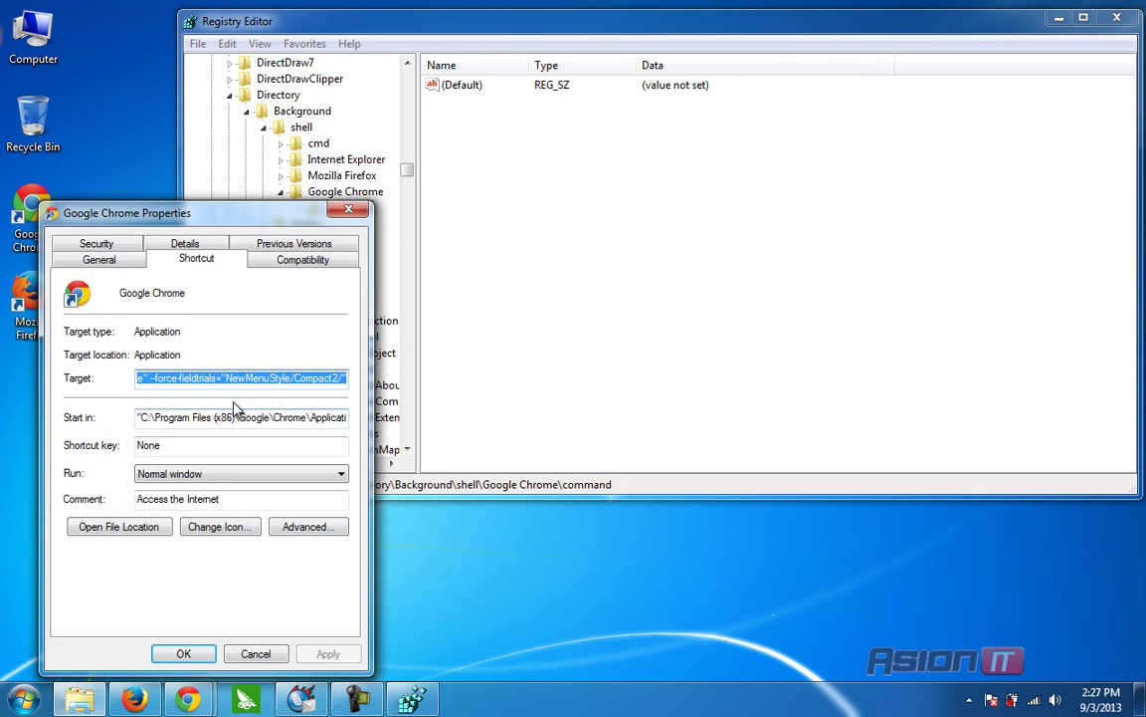
{"action": "left_click", "coordinate": [225, 377]}
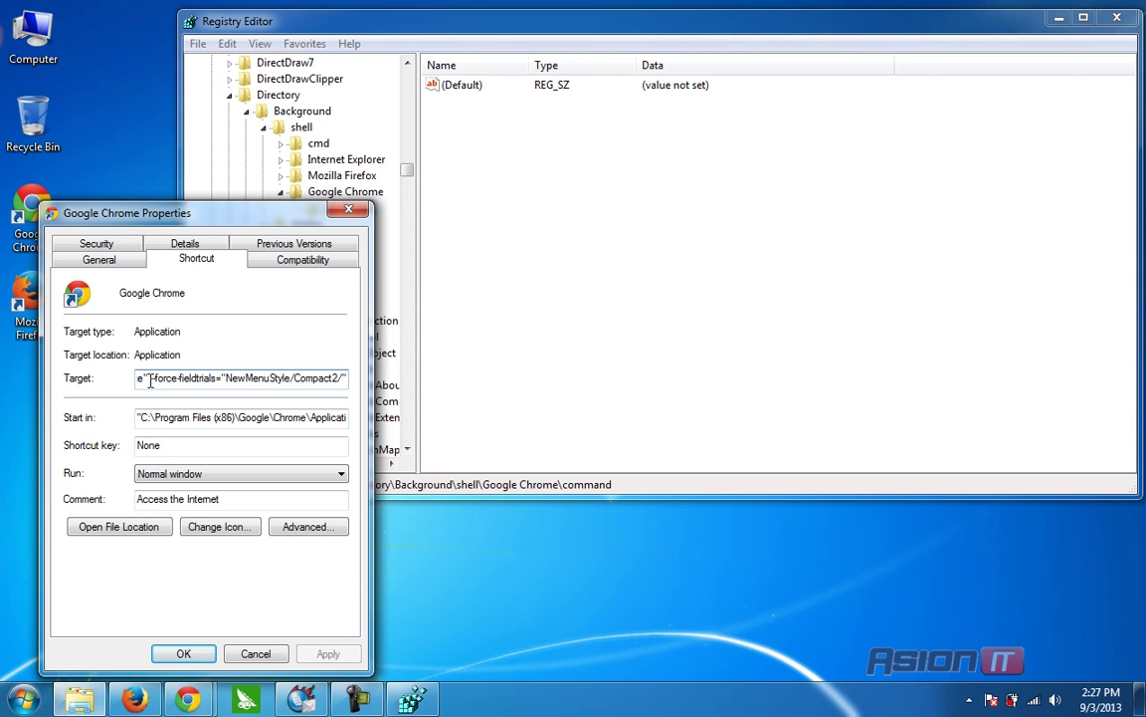
{"action": "key", "text": "shift+Home"}
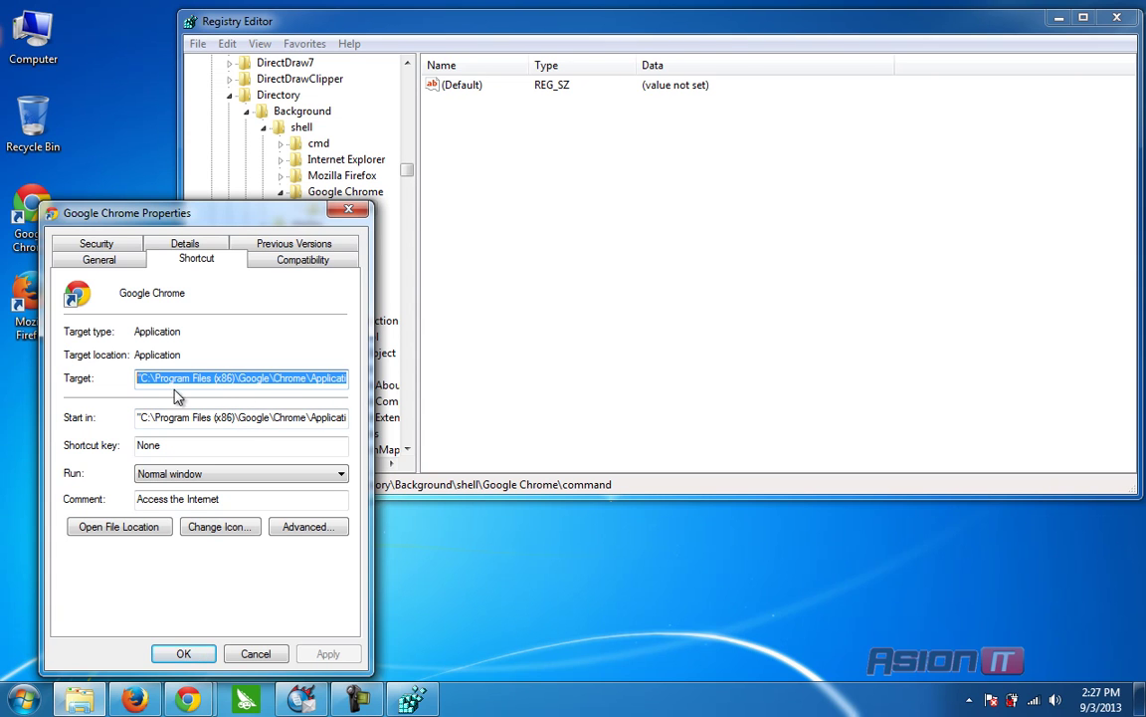
{"action": "left_click", "coordinate": [348, 209]}
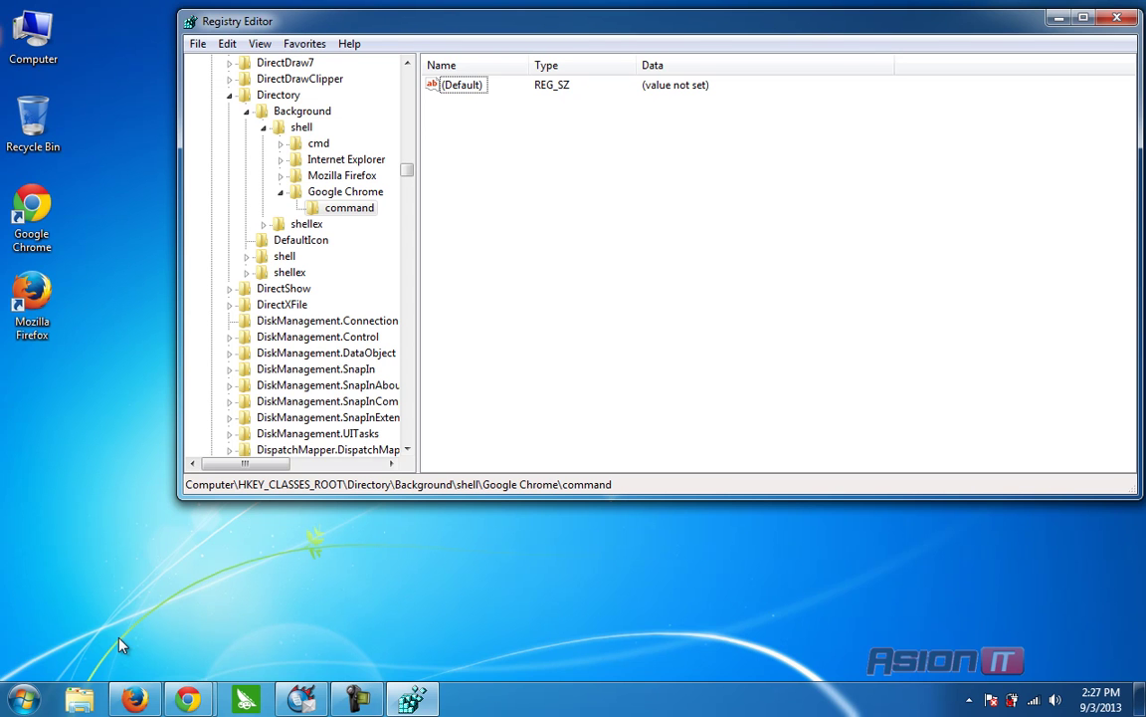
Browse in Explorer to C:\Program Files (x86)\Google\Chrome\Application
{"action": "left_click", "coordinate": [79, 700]}
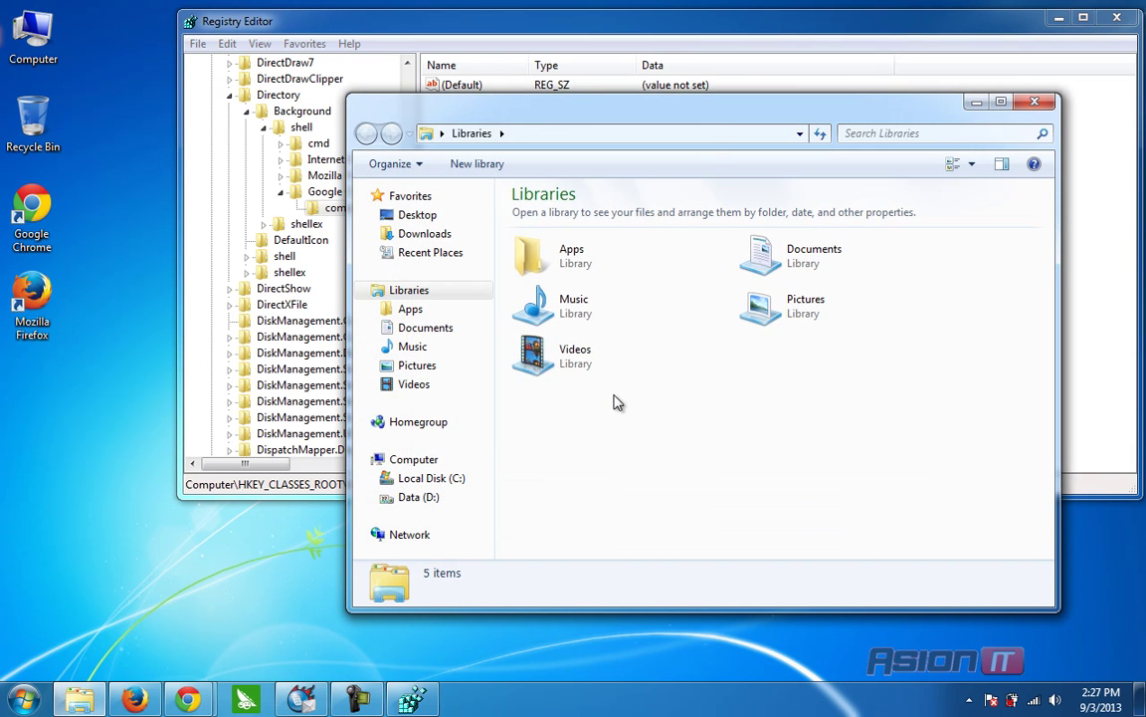
{"action": "left_click", "coordinate": [1034, 102]}
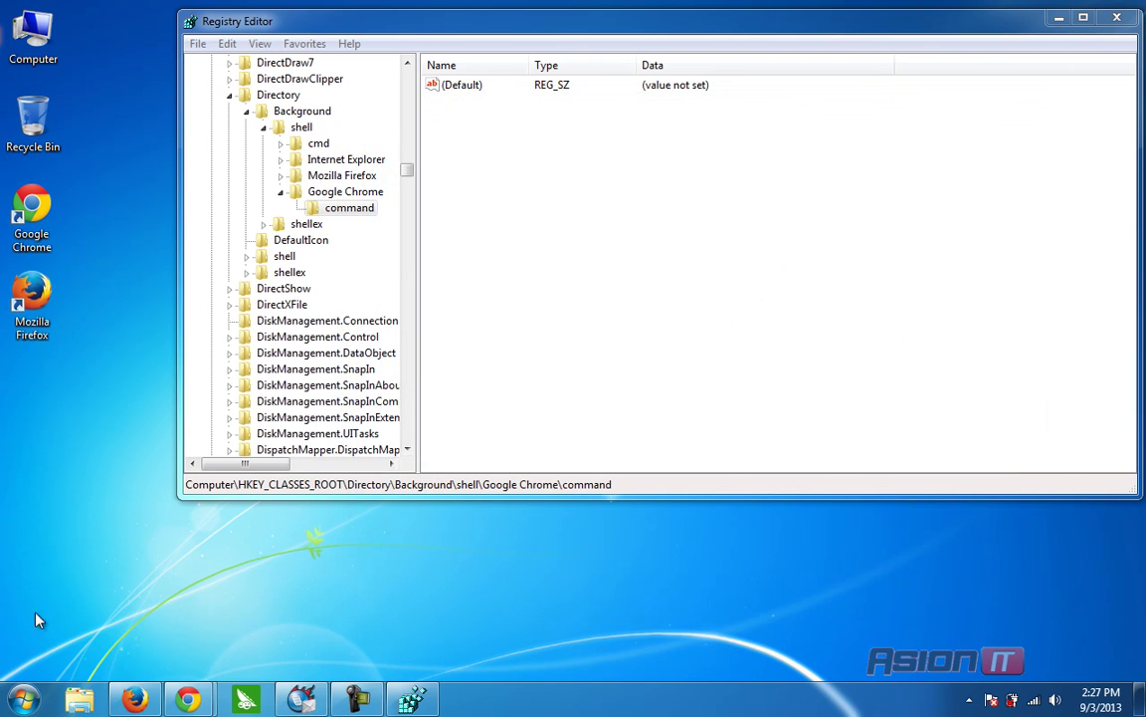
{"action": "key", "text": "super"}
{"action": "double_click", "coordinate": [33, 35]}
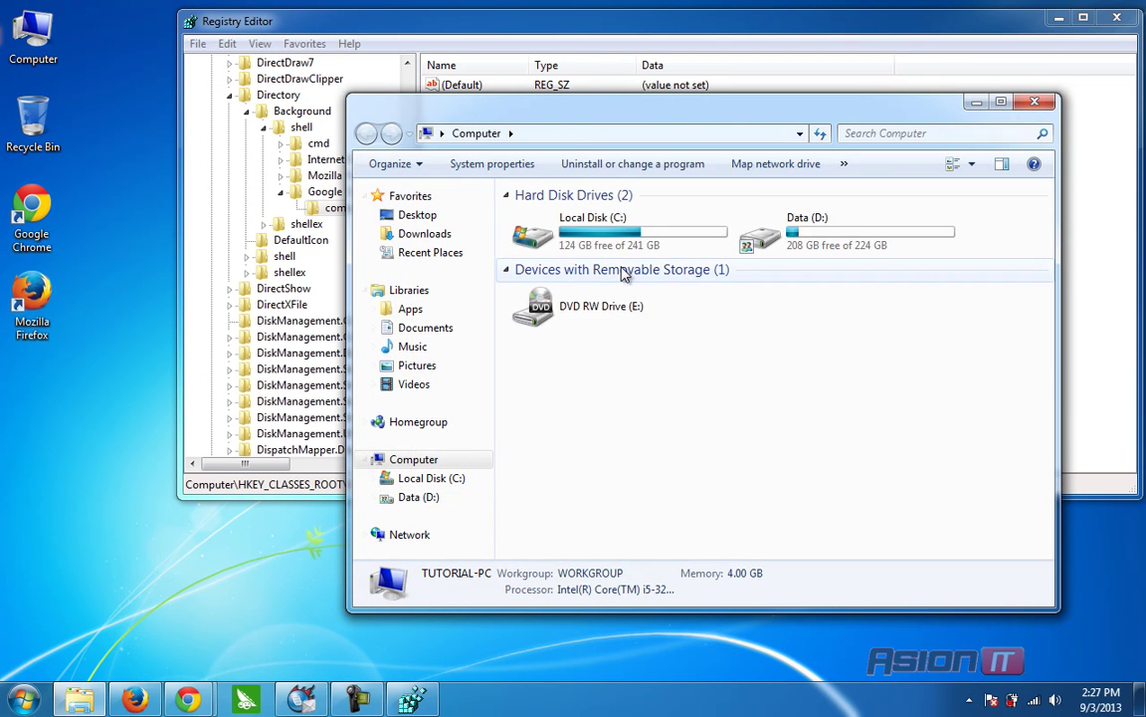
{"action": "double_click", "coordinate": [614, 239]}
{"action": "left_click", "coordinate": [571, 313]}
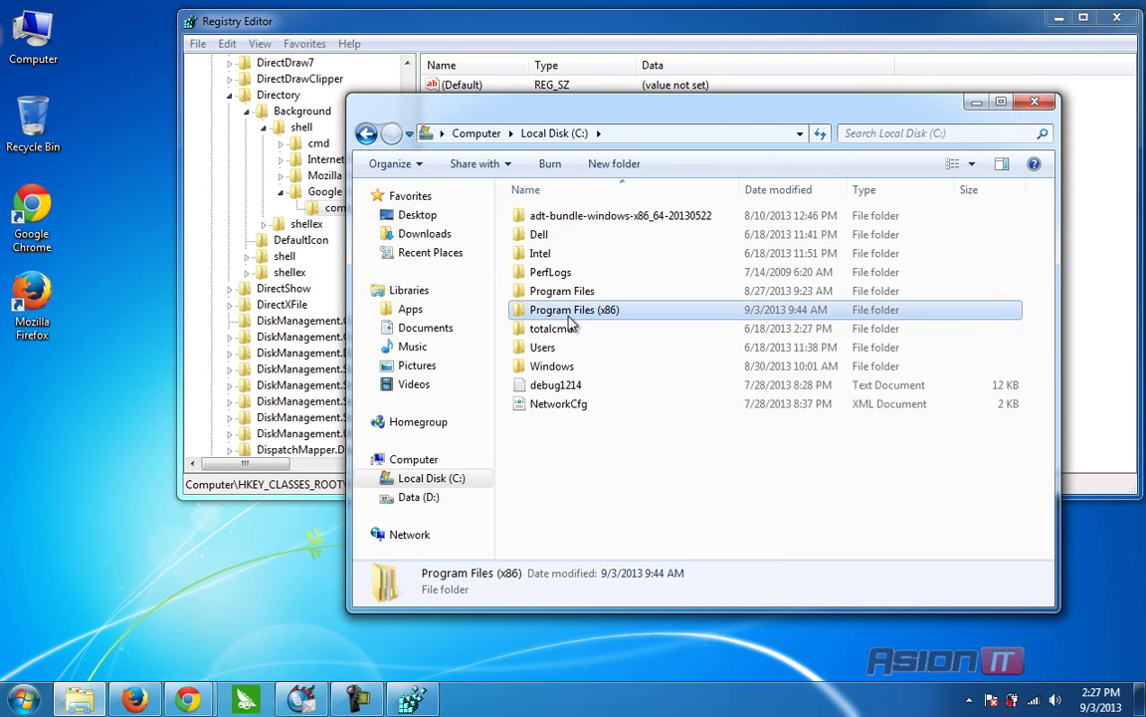
{"action": "double_click", "coordinate": [570, 315]}
{"action": "key", "text": "g"}
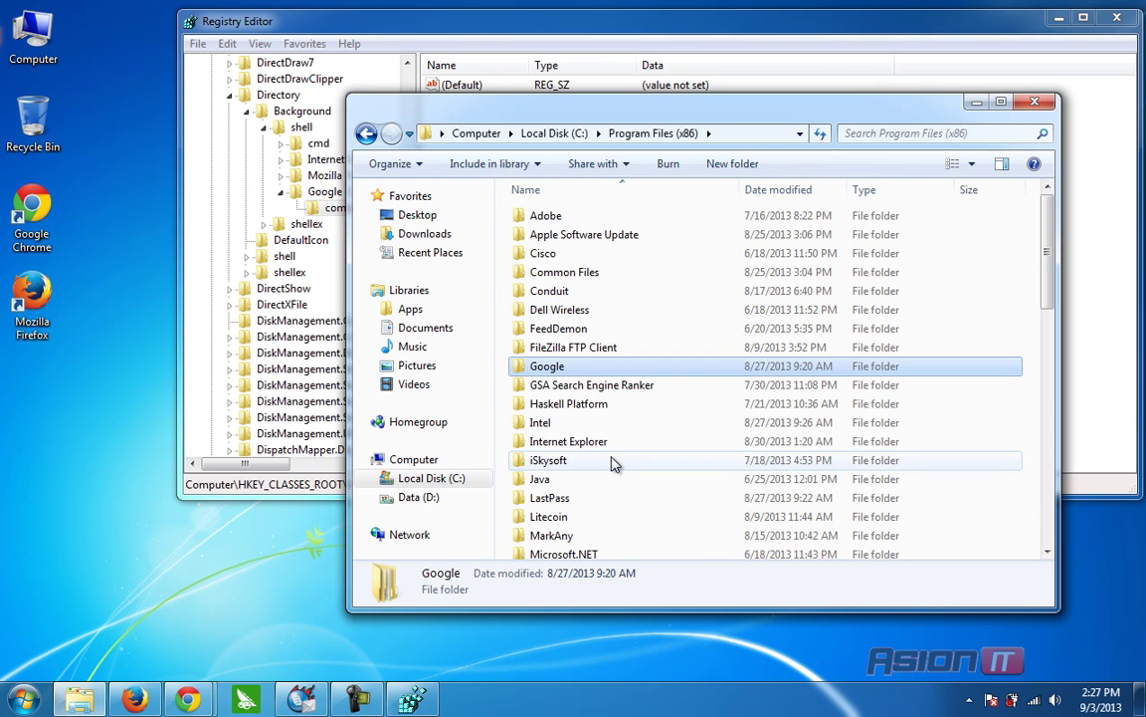
{"action": "double_click", "coordinate": [546, 366]}
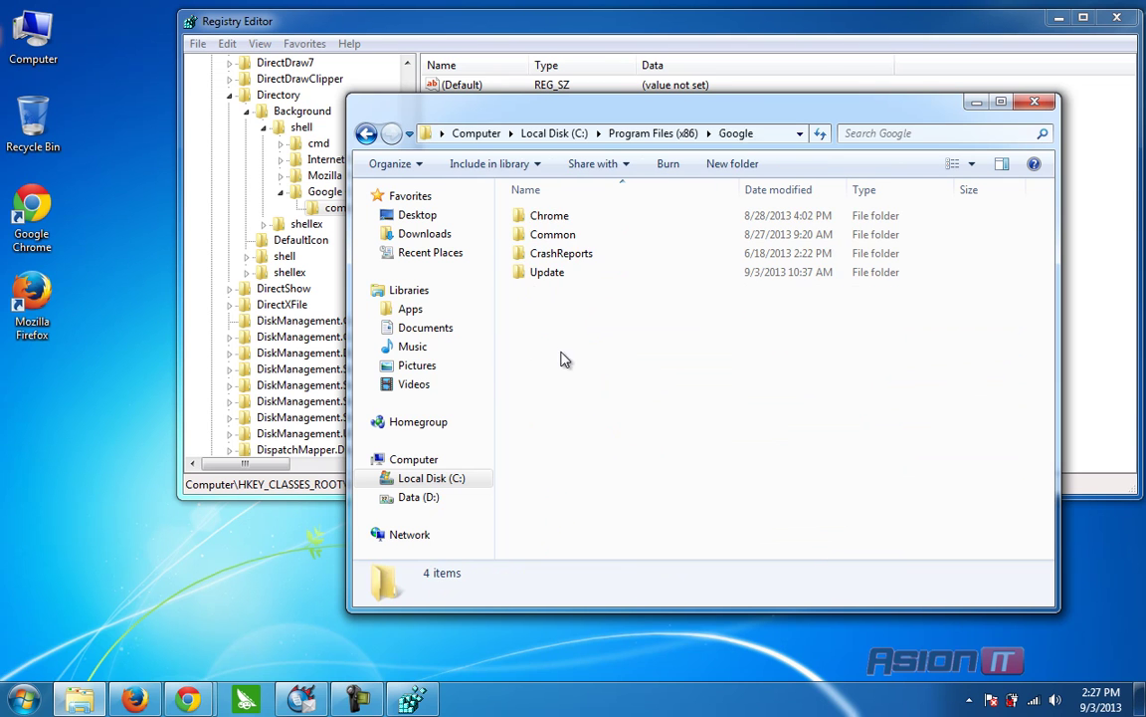
{"action": "double_click", "coordinate": [562, 217]}
{"action": "double_click", "coordinate": [575, 217]}
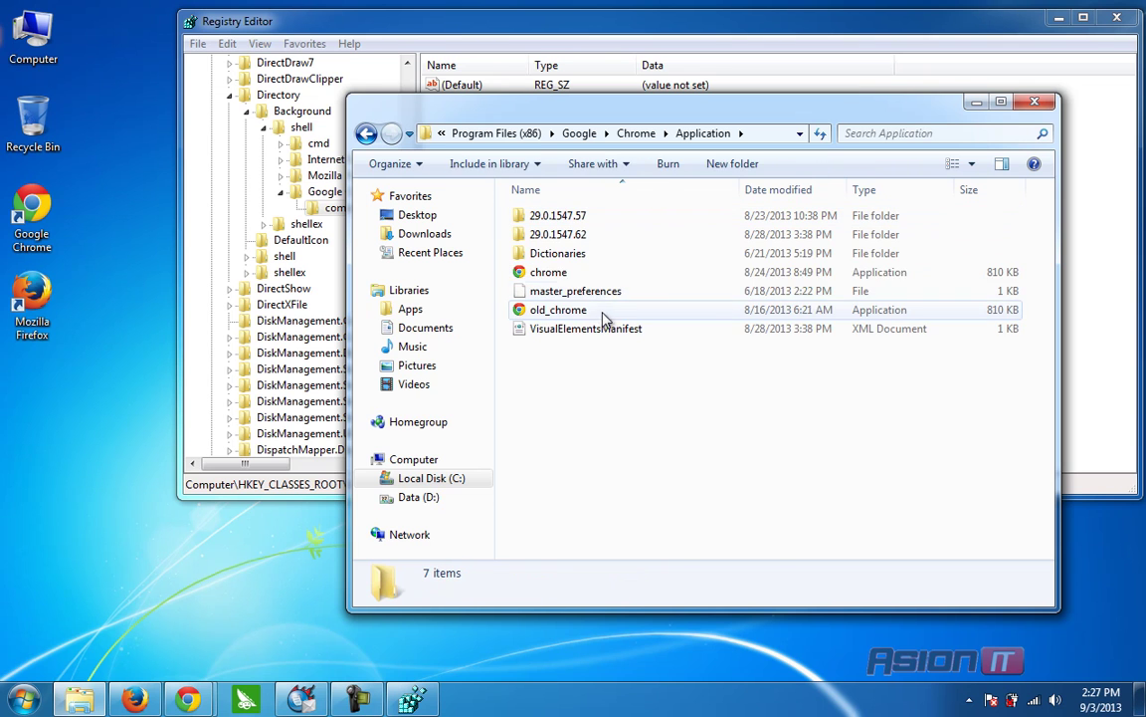
Check chrome.exe's Properties for its install location, then close the dialog
{"action": "left_click", "coordinate": [546, 272]}
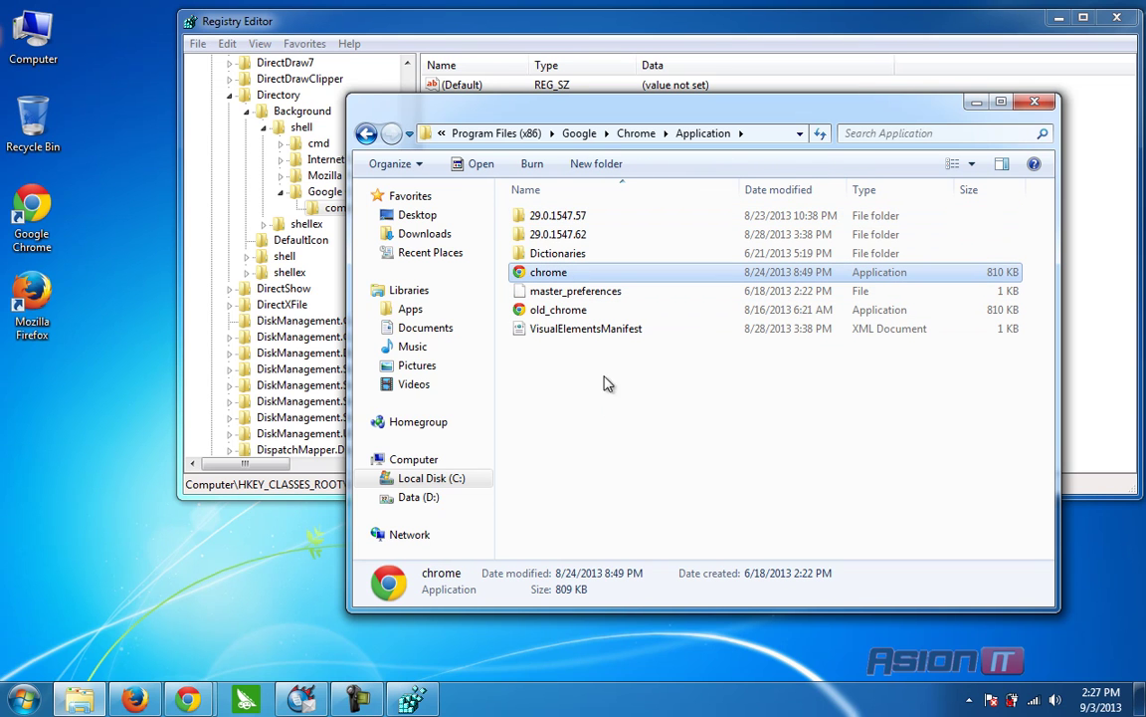
{"action": "right_click", "coordinate": [562, 281]}
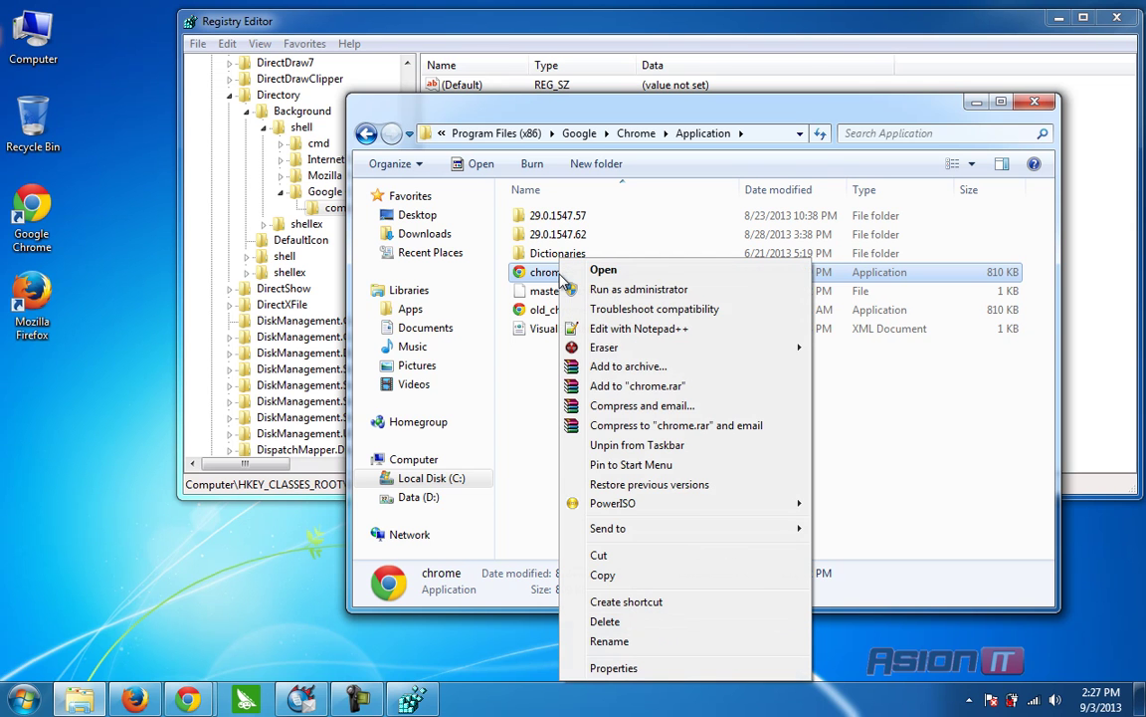
{"action": "left_click", "coordinate": [629, 667]}
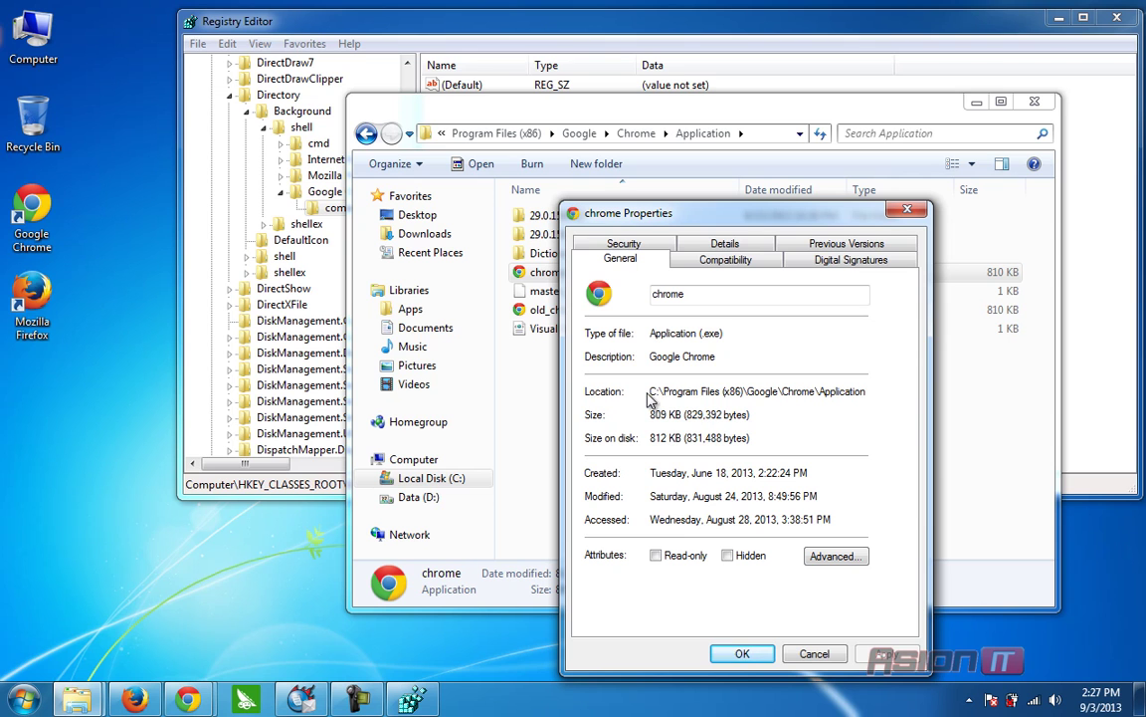
{"action": "left_click", "coordinate": [717, 390]}
{"action": "left_click", "coordinate": [720, 263]}
{"action": "left_click", "coordinate": [828, 257]}
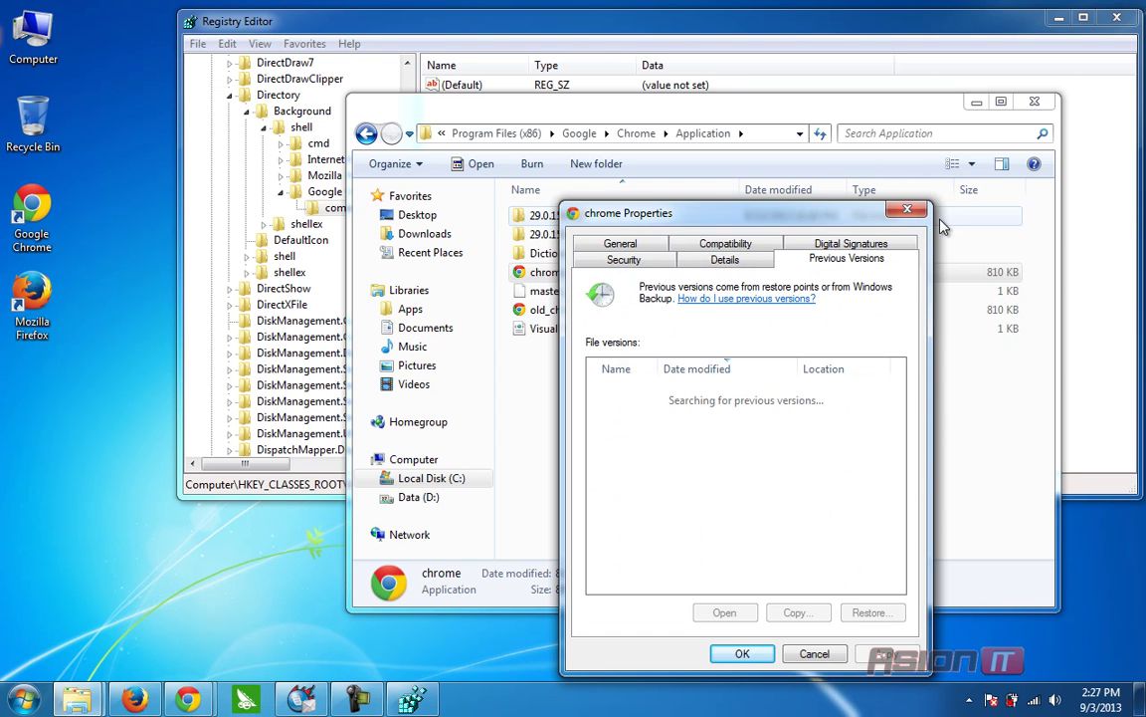
{"action": "key", "text": "Escape"}
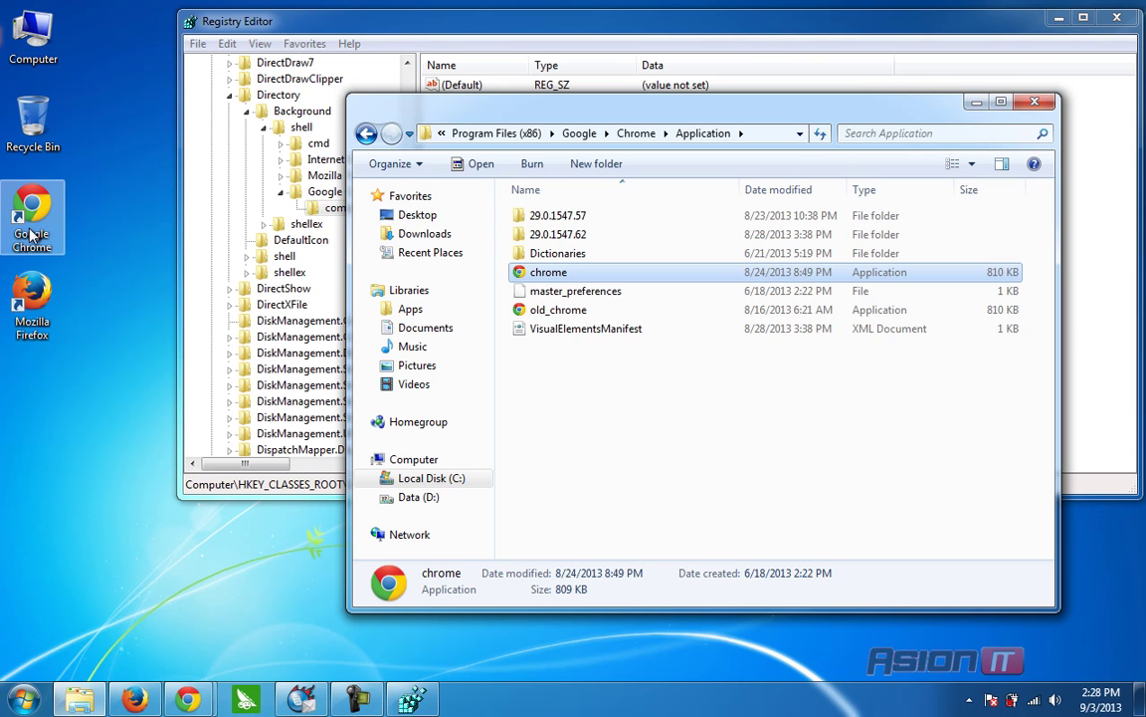
{"action": "left_click_drag", "start_coordinate": [583, 109], "coordinate": [576, 219]}
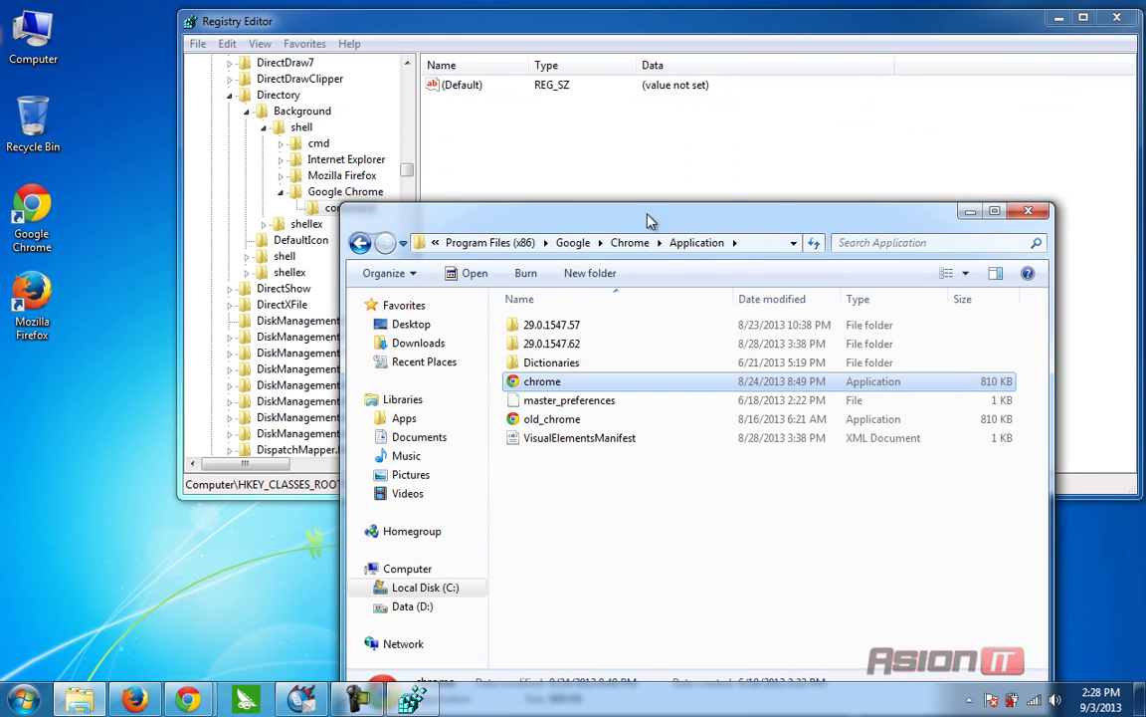
Set the command key's (Default) value to the pasted C:\Program Files (x86)\Google\Chrome\Application\chrome.exe path
{"action": "left_click", "coordinate": [1030, 213]}
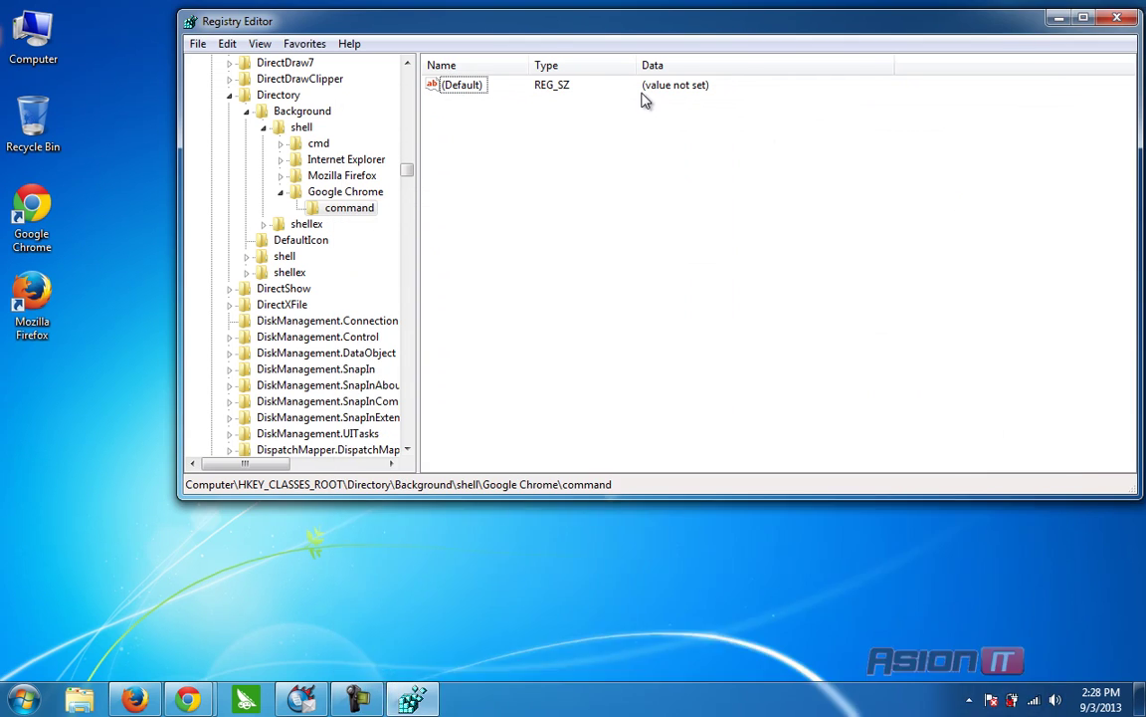
{"action": "double_click", "coordinate": [457, 87]}
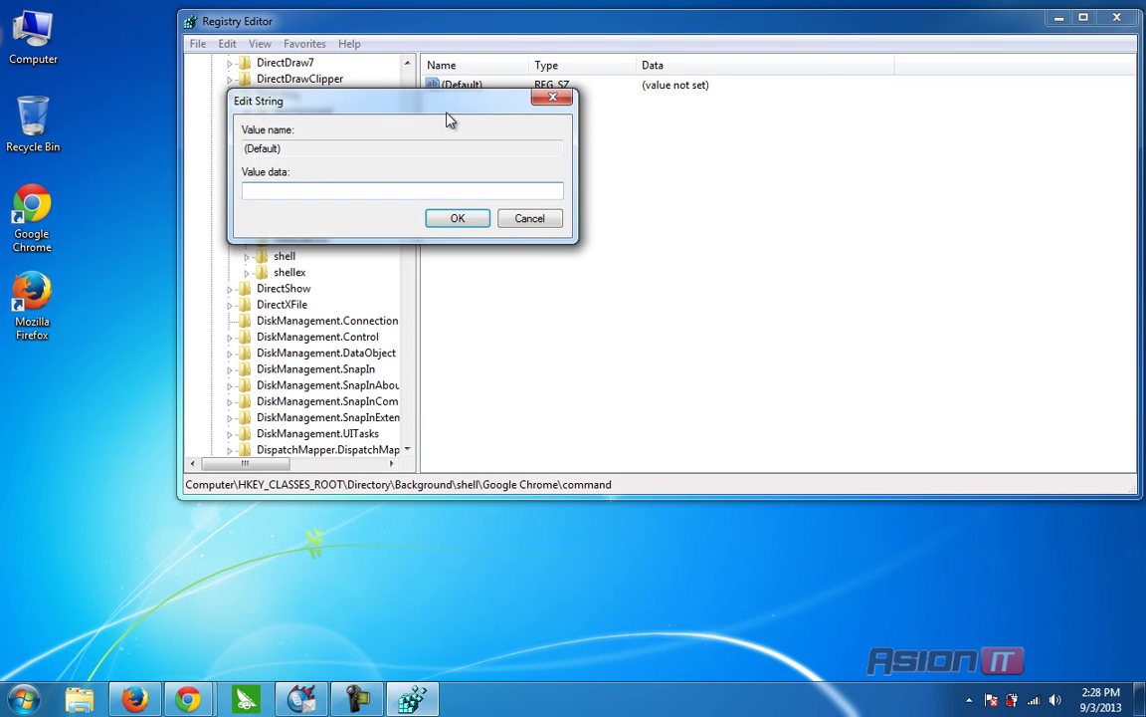
{"action": "left_click_drag", "start_coordinate": [438, 105], "coordinate": [653, 238]}
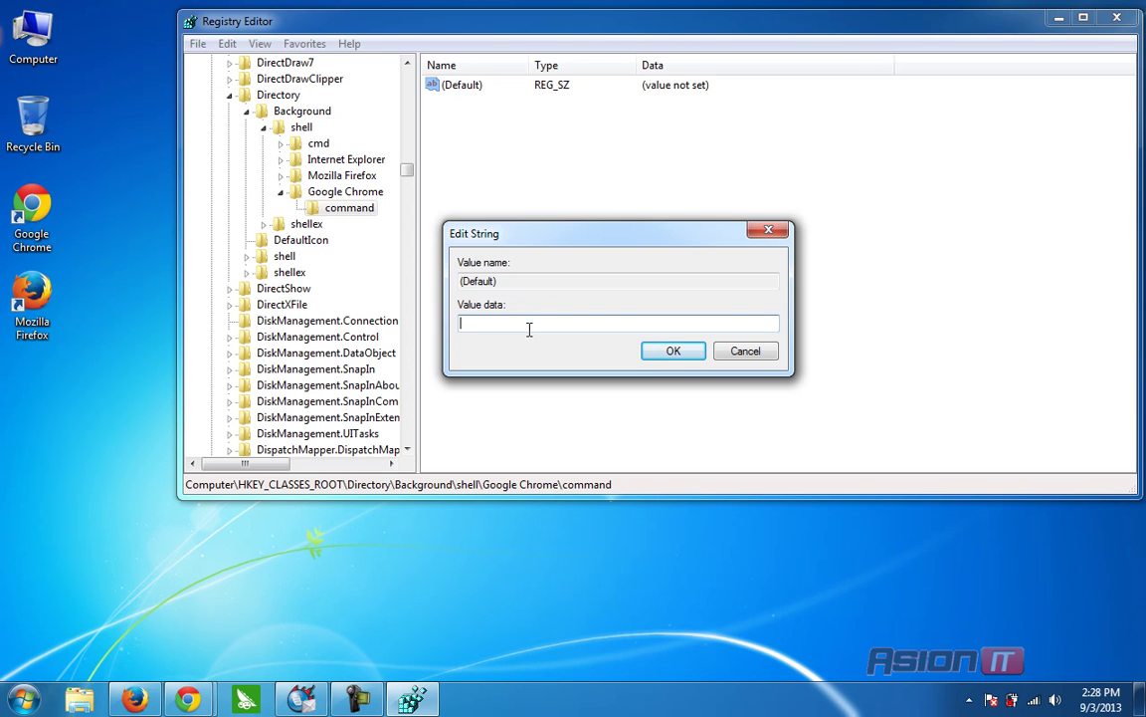
{"action": "type", "text": "\"C:\\Program Files (x86)\\Google\\Chrome\\Application\\chrome.exe\""}
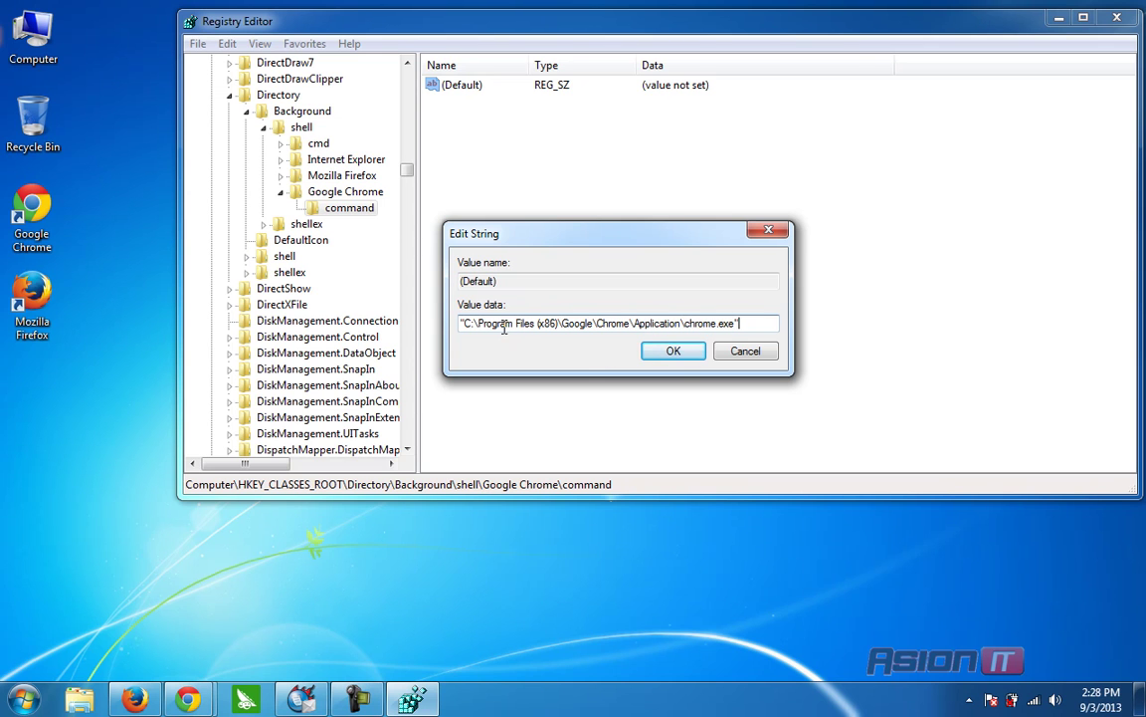
{"action": "left_click", "coordinate": [519, 323]}
{"action": "left_click_drag", "start_coordinate": [538, 324], "coordinate": [594, 323]}
{"action": "left_click", "coordinate": [549, 325]}
{"action": "left_click", "coordinate": [674, 354]}
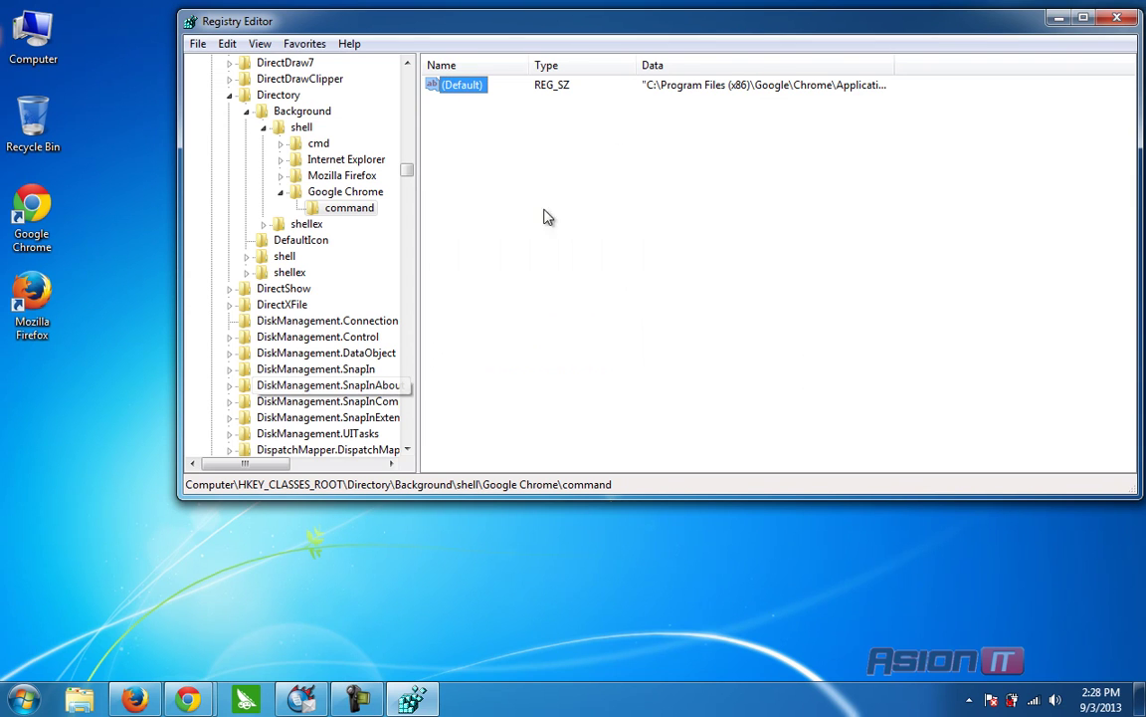
Close Registry Editor and launch Chrome from the desktop menu's new Google Chrome entry
{"action": "left_click", "coordinate": [1112, 22]}
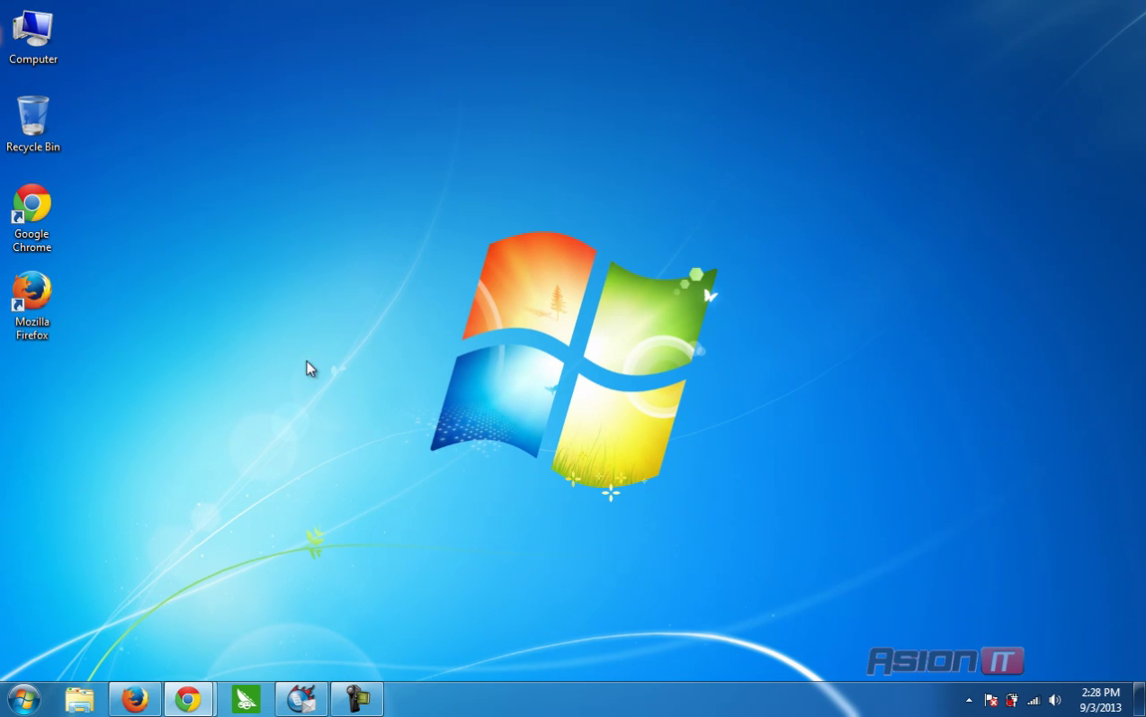
{"action": "right_click", "coordinate": [246, 197]}
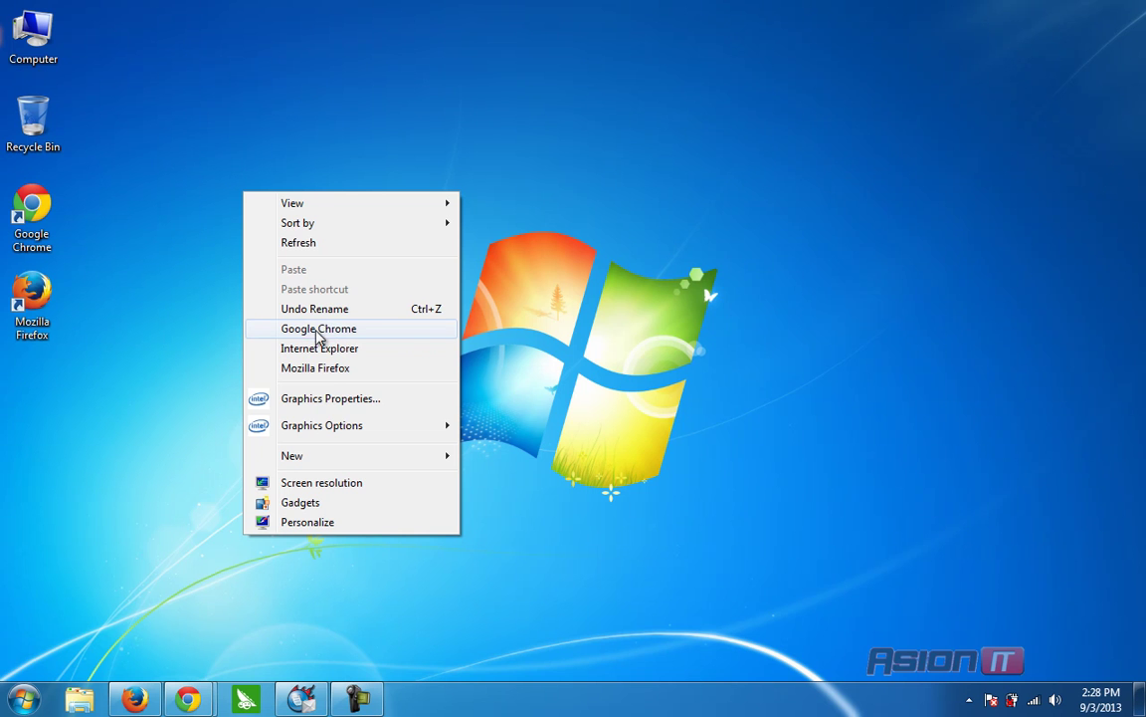
{"action": "left_click", "coordinate": [328, 331]}
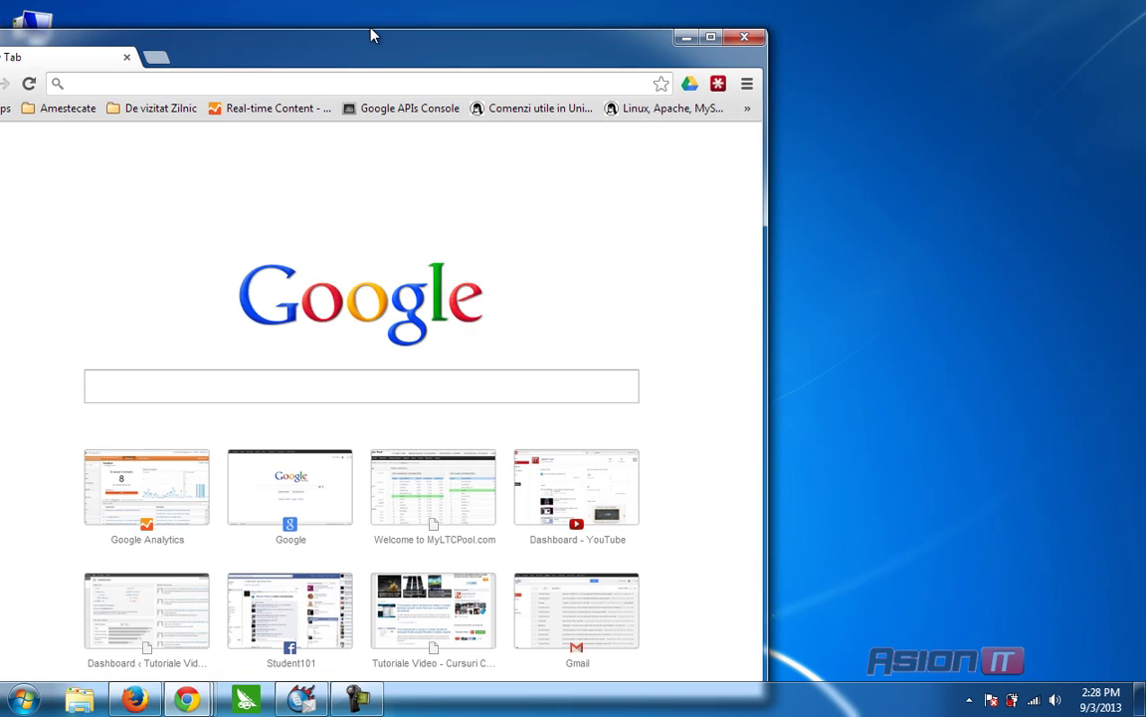
{"action": "mouse_move", "coordinate": [368, 32]}
{"action": "left_mouse_down"}
{"action": "mouse_move", "coordinate": [522, 45]}
{"action": "mouse_move", "coordinate": [736, 2]}
{"action": "left_mouse_up"}
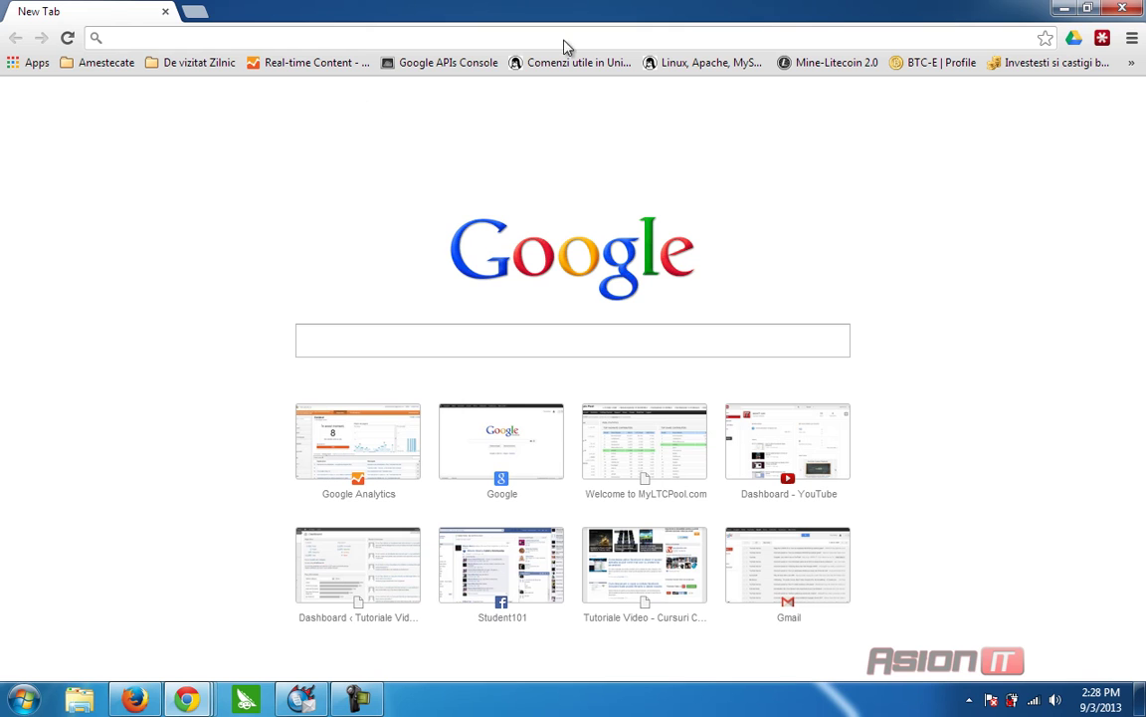
{"action": "double_click", "coordinate": [916, 8]}
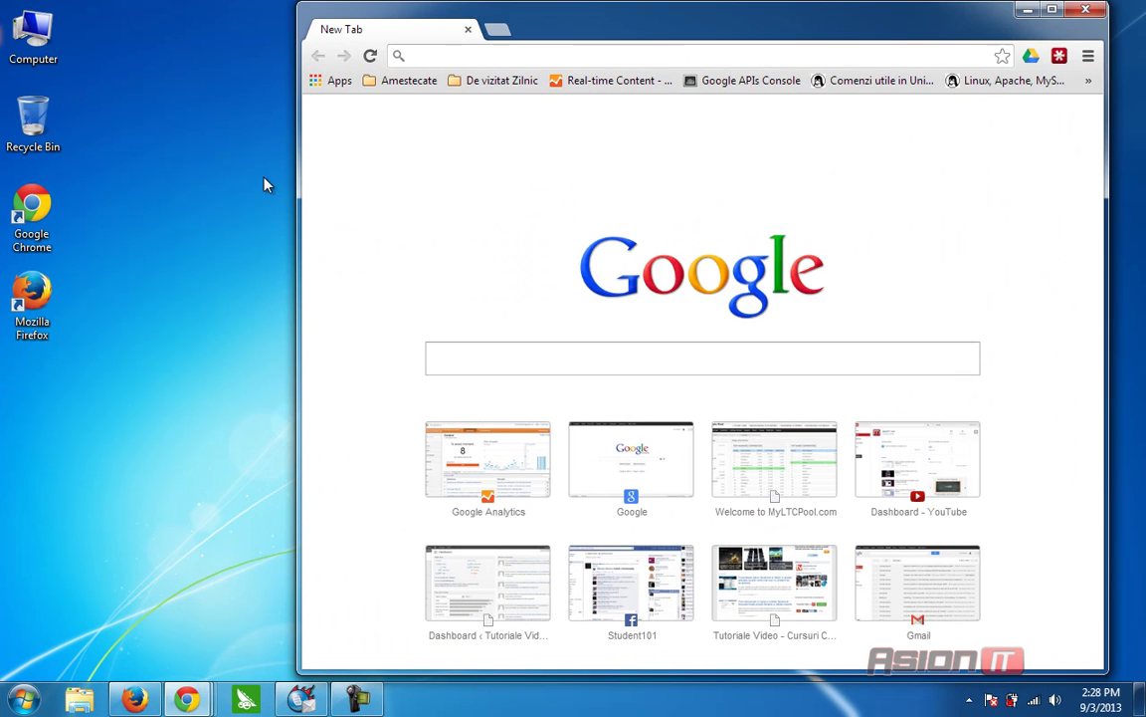
Launch Chrome once more from the desktop entry, then close both Chrome windows
{"action": "right_click", "coordinate": [208, 170]}
{"action": "left_click", "coordinate": [329, 303]}
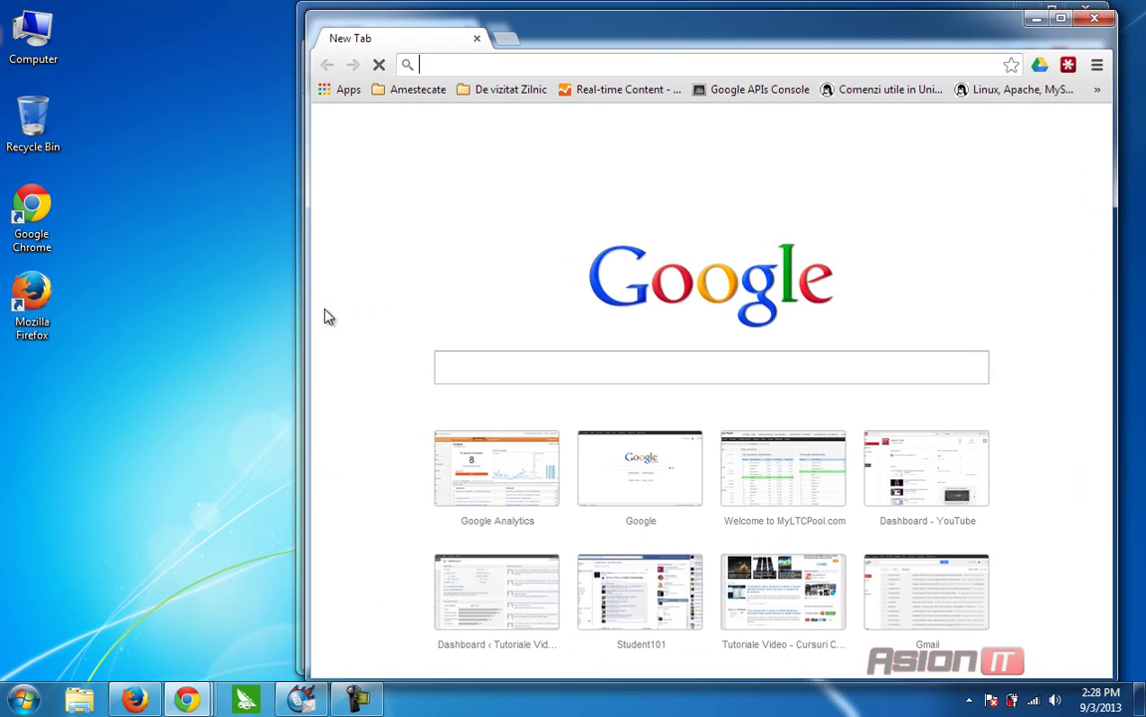
{"action": "key", "text": "ctrl+w"}
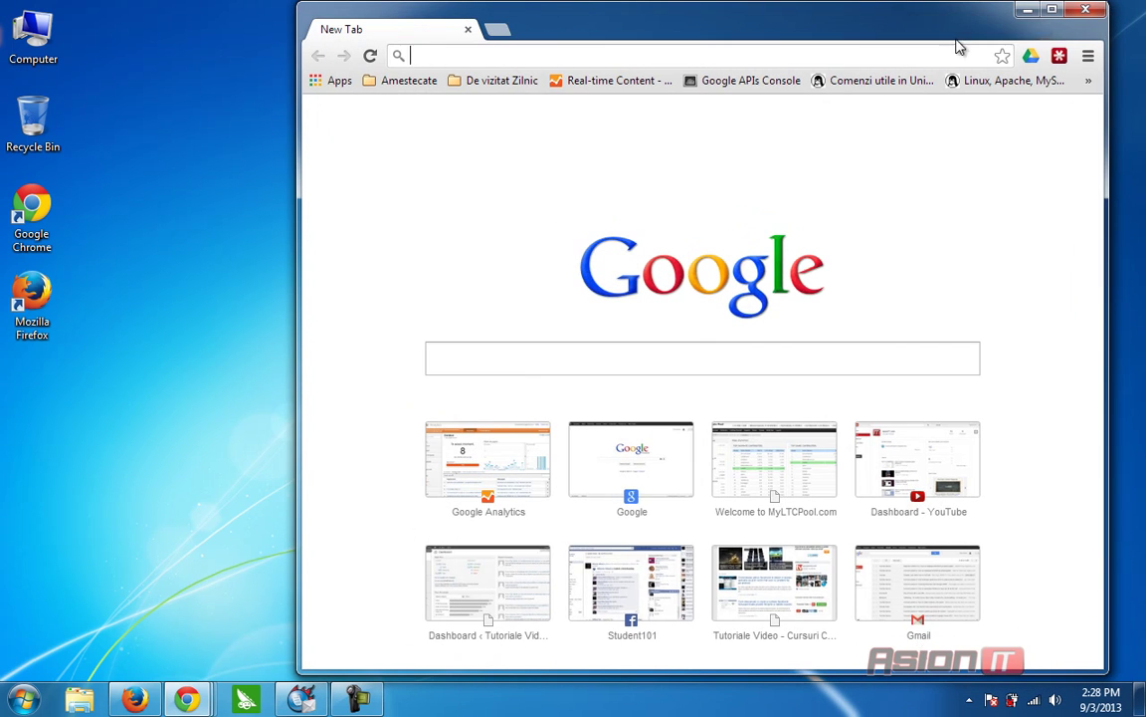
{"action": "left_click", "coordinate": [1084, 9]}
Launch Internet Explorer from the desktop right-click entry, then close it with Alt+F4
{"action": "right_click", "coordinate": [417, 225]}
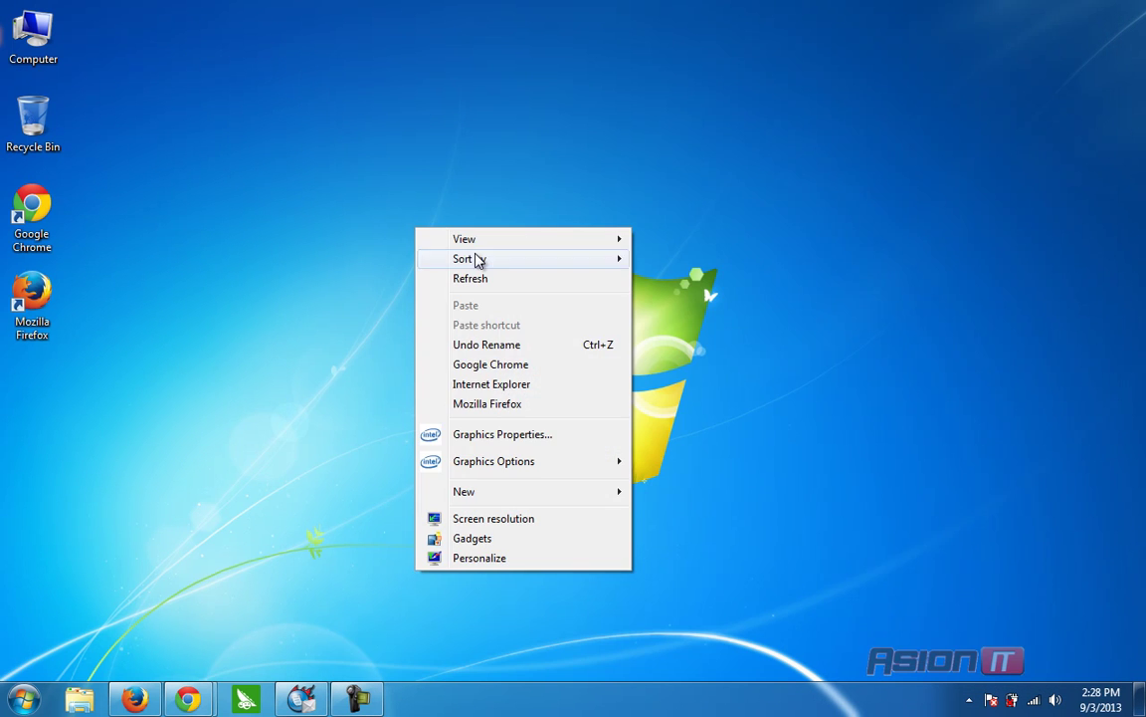
{"action": "left_click", "coordinate": [503, 384]}
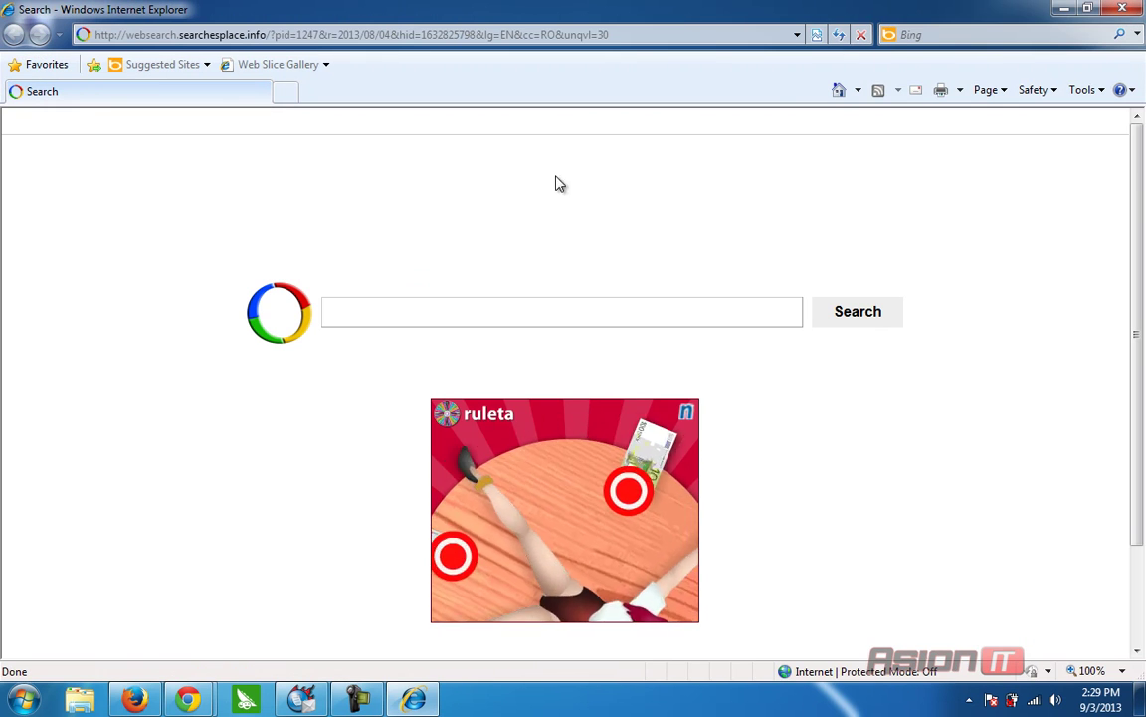
{"action": "key", "text": "alt+F4"}
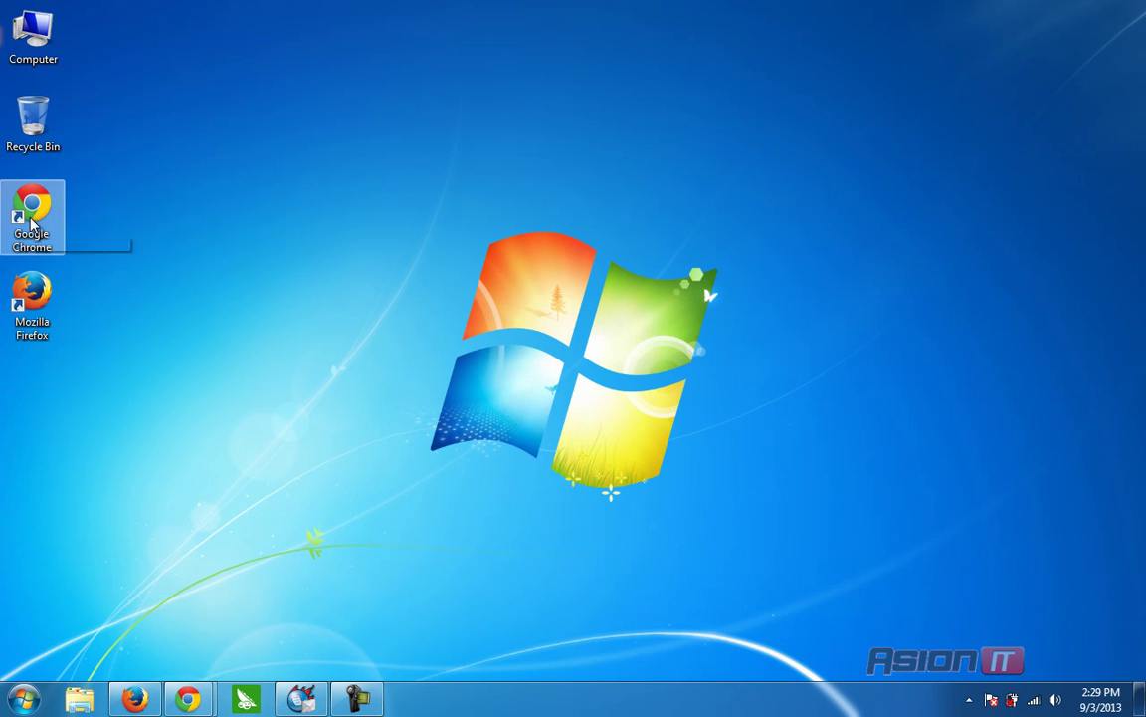
{"action": "right_click", "coordinate": [399, 217]}
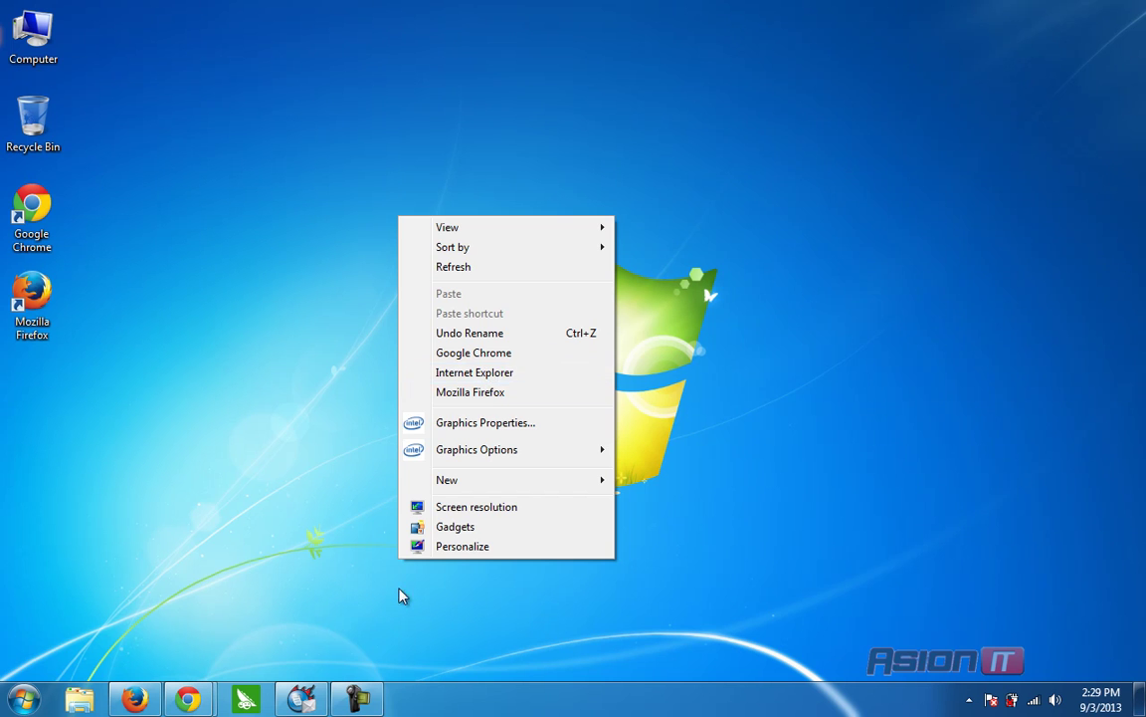
{"action": "left_click", "coordinate": [357, 619]}
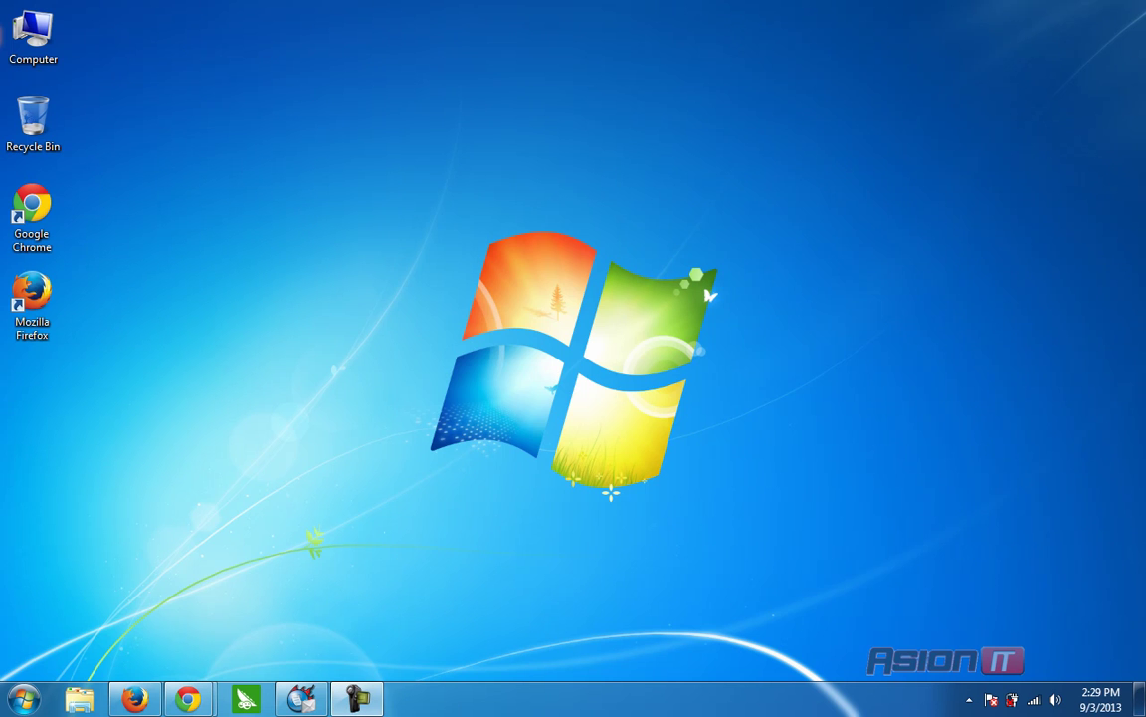